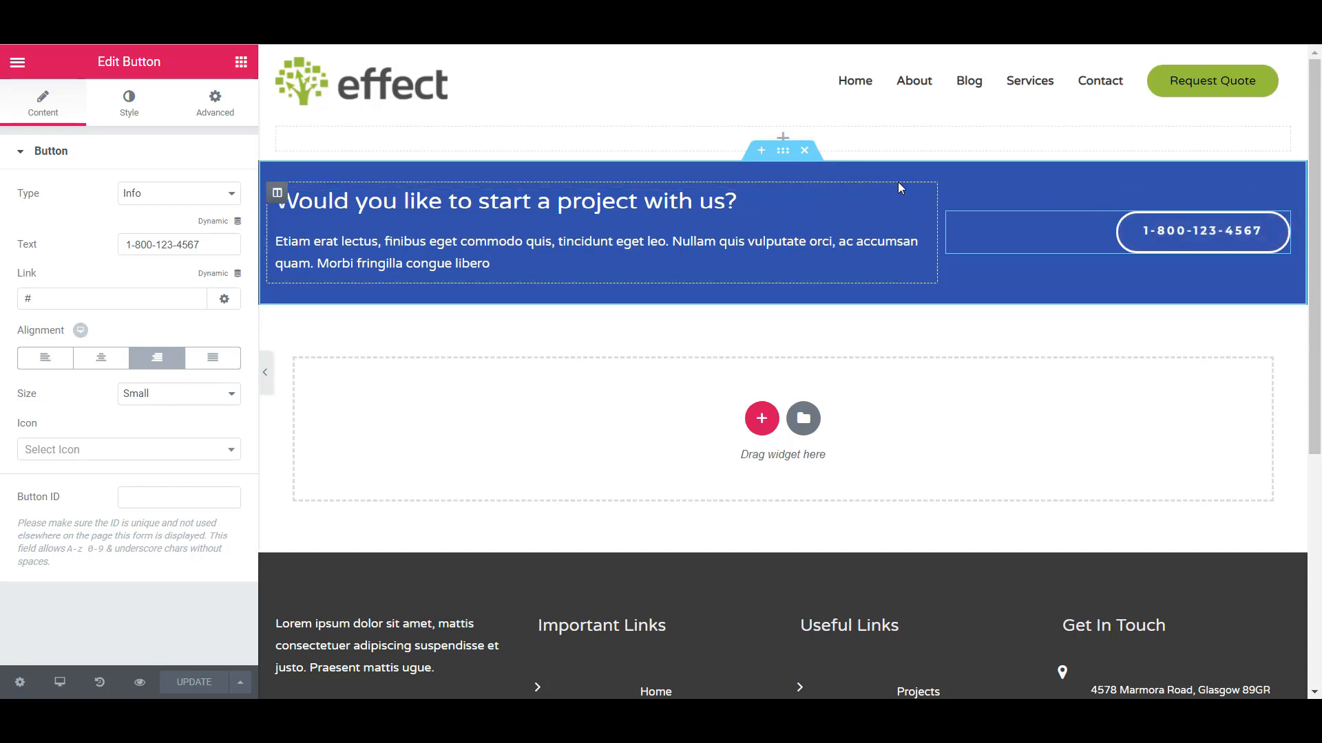
- Save the blue "Would you like to start a project with us?" section to the library as a template named "Blue Call to Action"
{"action": "right_click", "coordinate": [786, 158]}
{"action": "left_click", "coordinate": [767, 177]}
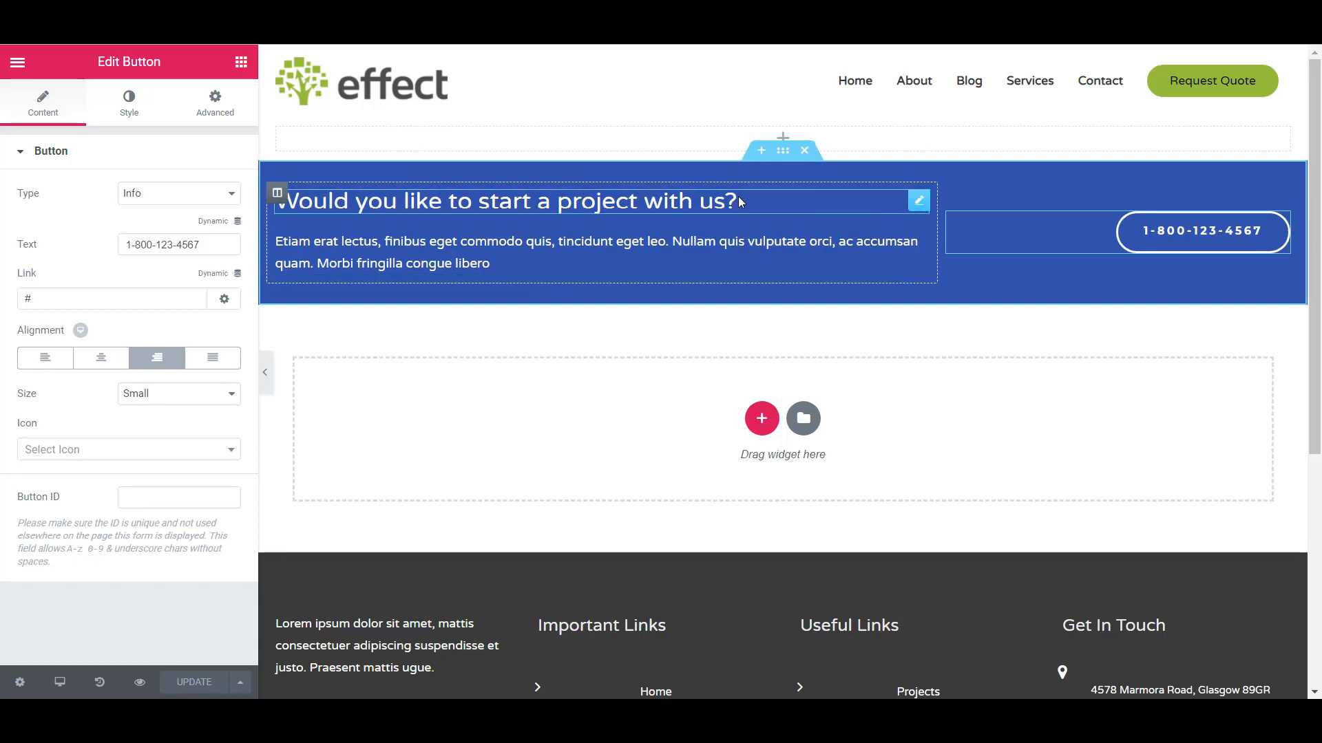
{"action": "right_click", "coordinate": [785, 163]}
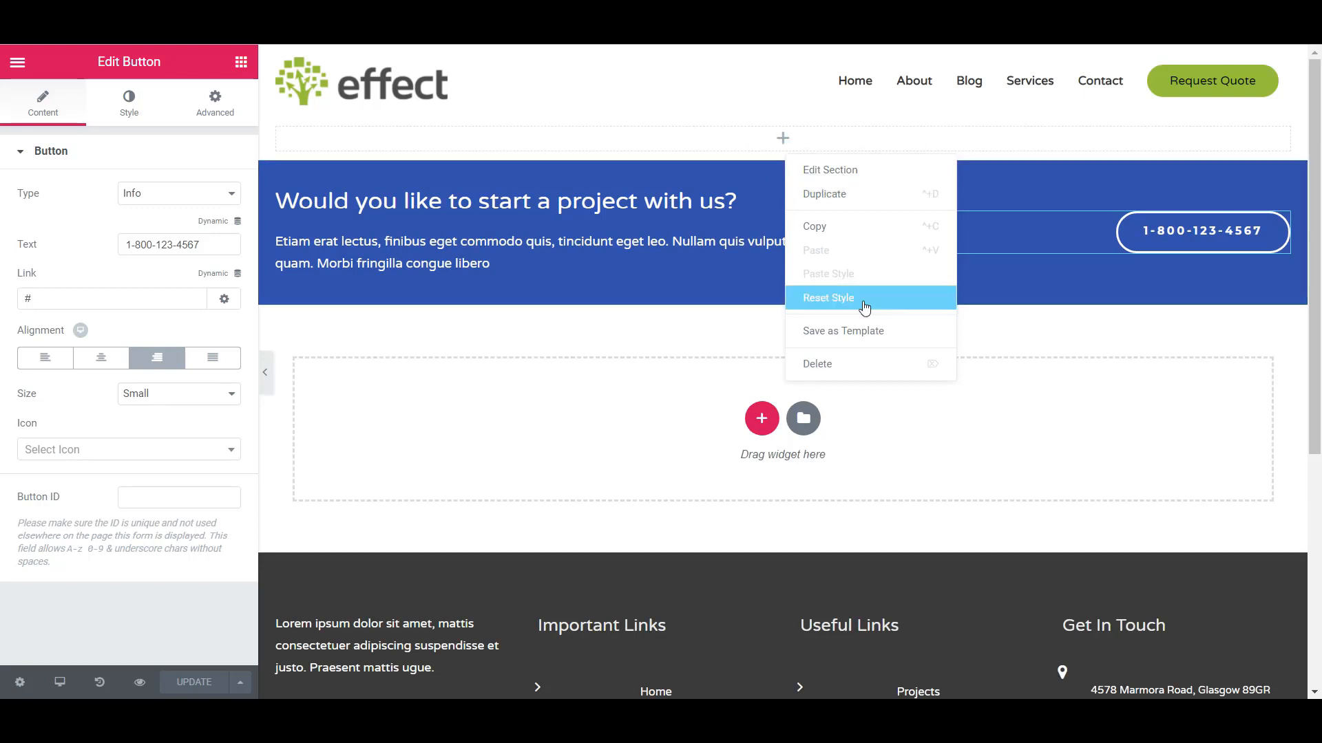
{"action": "left_click", "coordinate": [843, 333]}
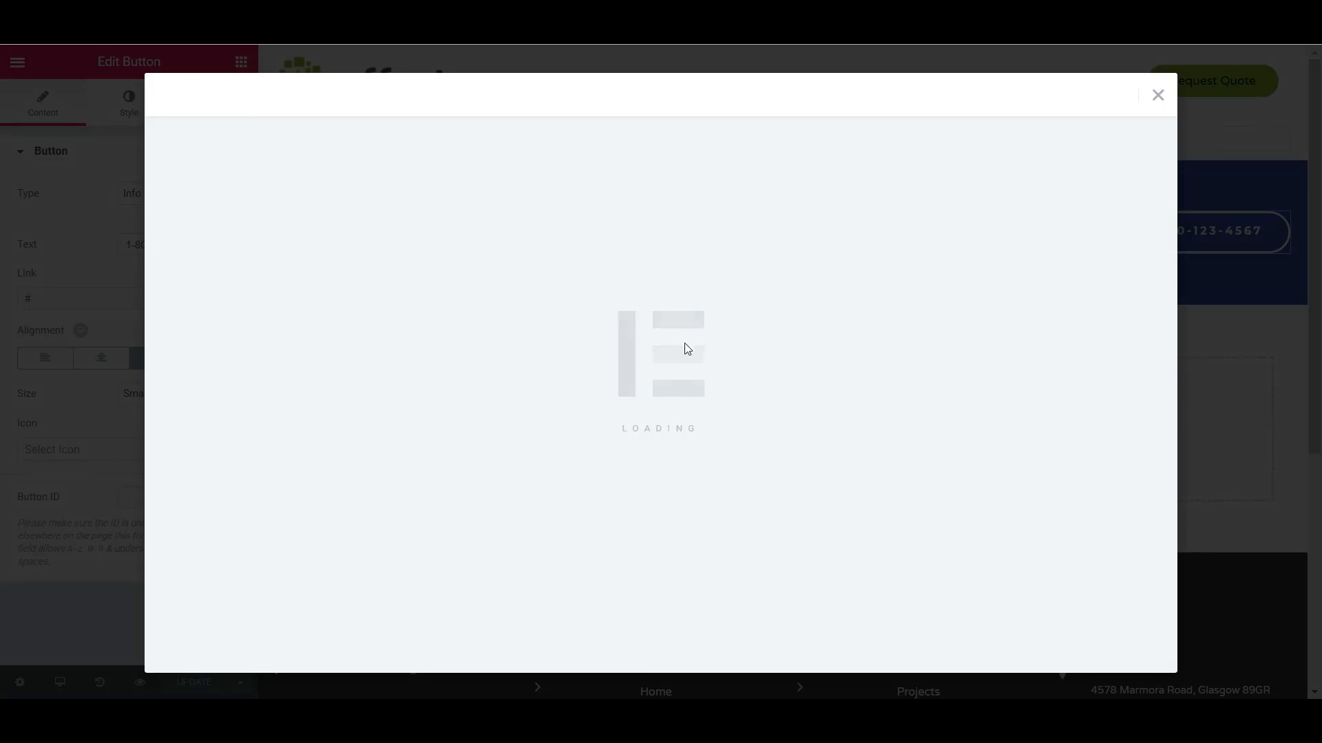
{"action": "left_click", "coordinate": [500, 416]}
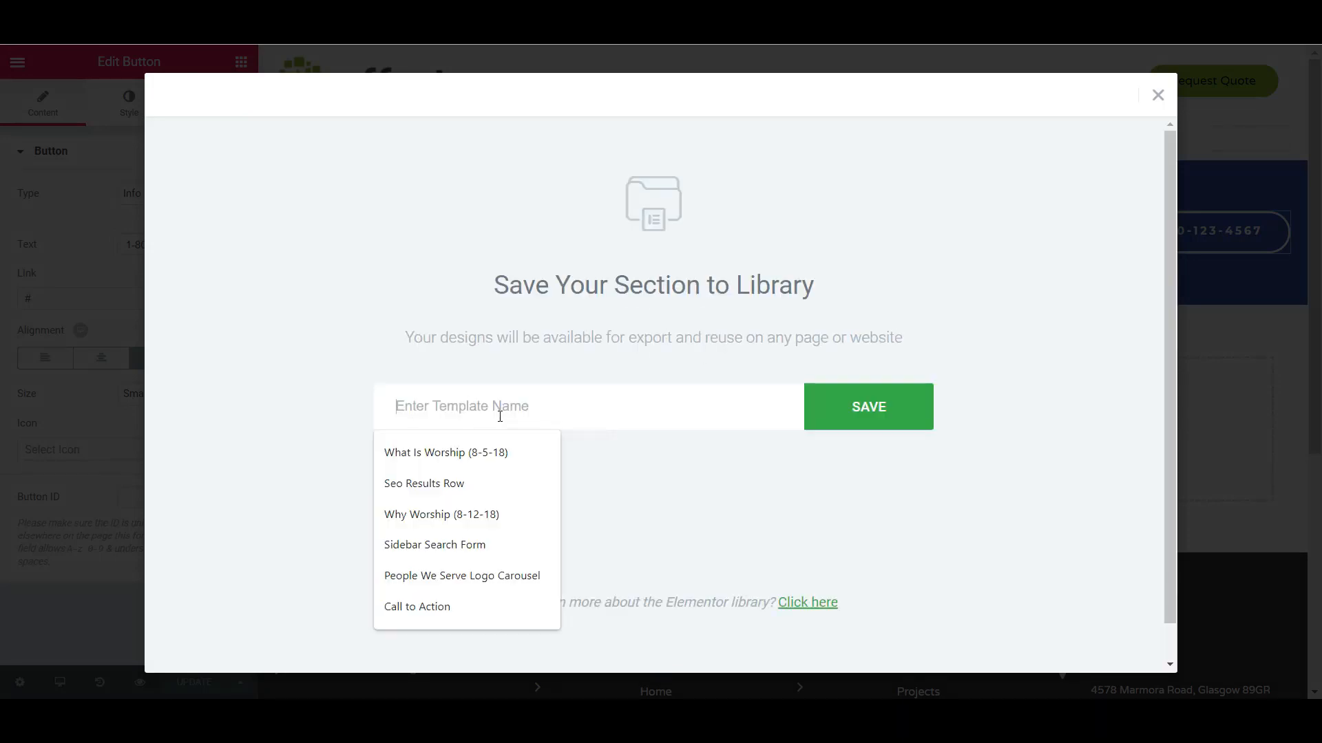
{"action": "type", "text": "Call to A"}
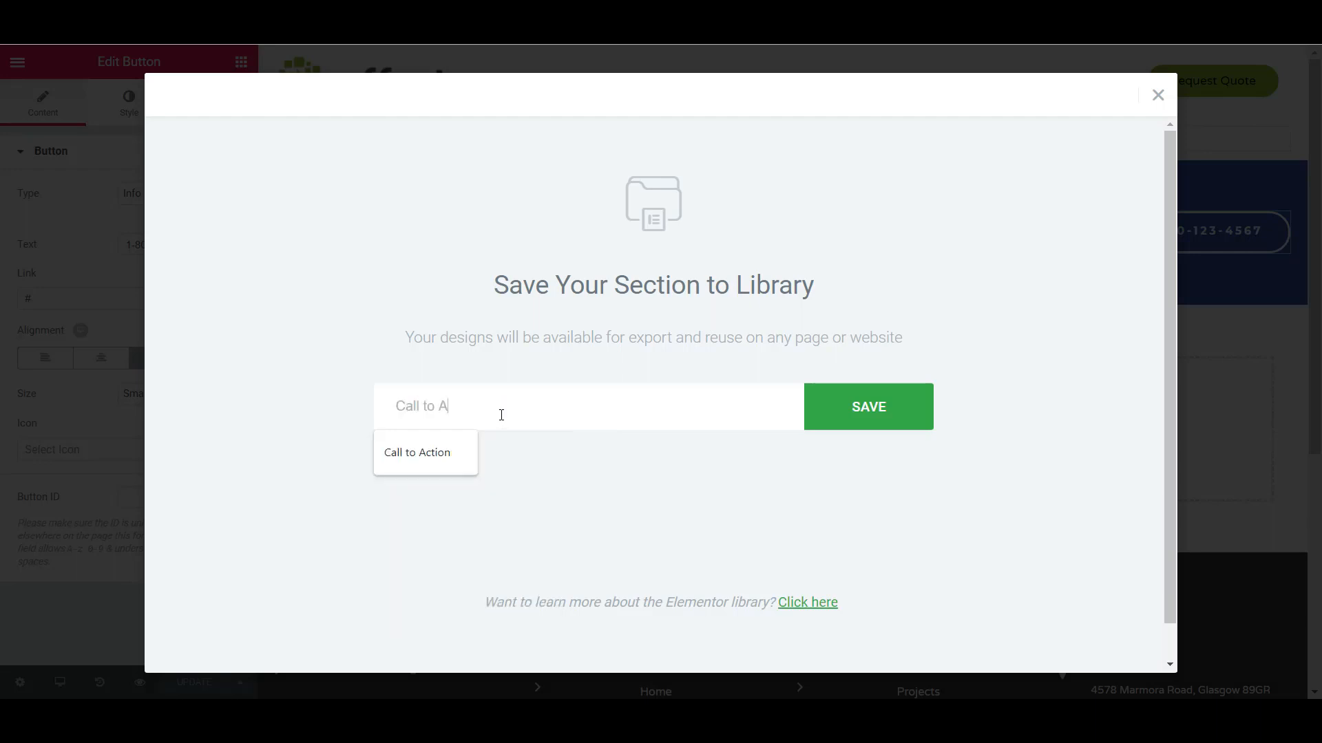
{"action": "type", "text": "ctio"}
{"action": "key", "text": "BackSpace"}
{"action": "key", "text": "BackSpace"}
{"action": "key", "text": "BackSpace"}
{"action": "key", "text": "BackSpace"}
{"action": "key", "text": "BackSpace"}
{"action": "key", "text": "BackSpace"}
{"action": "key", "text": "BackSpace"}
{"action": "key", "text": "BackSpace"}
{"action": "key", "text": "BackSpace"}
{"action": "key", "text": "BackSpace"}
{"action": "key", "text": "BackSpace"}
{"action": "key", "text": "BackSpace"}
{"action": "key", "text": "BackSpace"}
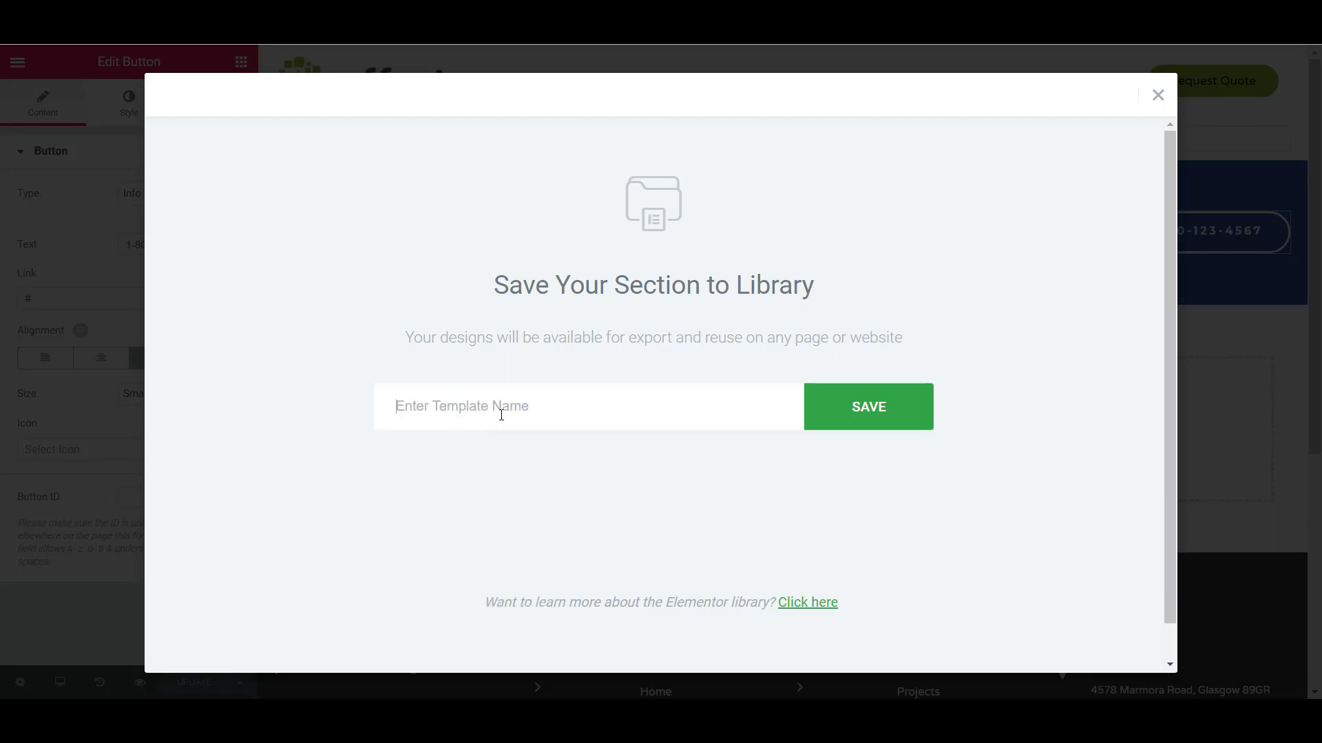
{"action": "type", "text": "Blue Call to Action"}
{"action": "left_click", "coordinate": [875, 415]}
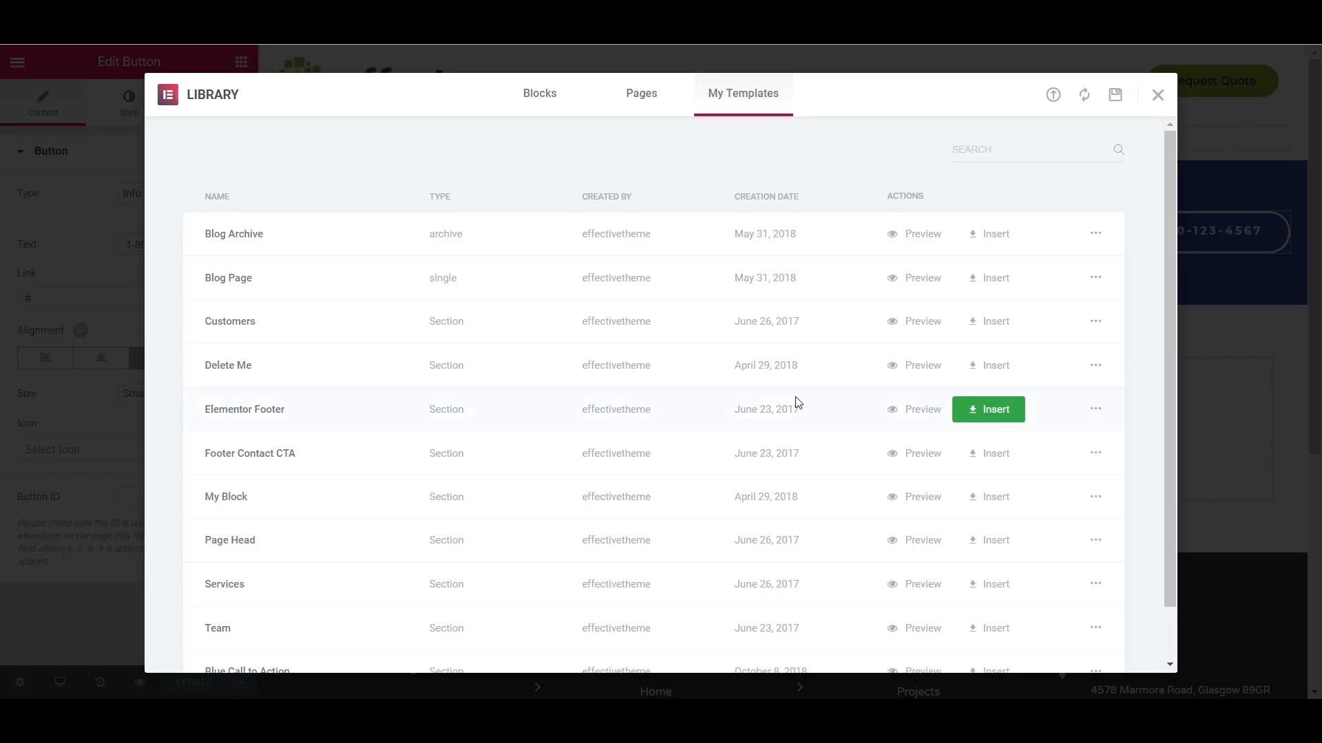
{"action": "scroll", "coordinate": [791, 392], "scroll_direction": "down", "scroll_amount": 2}
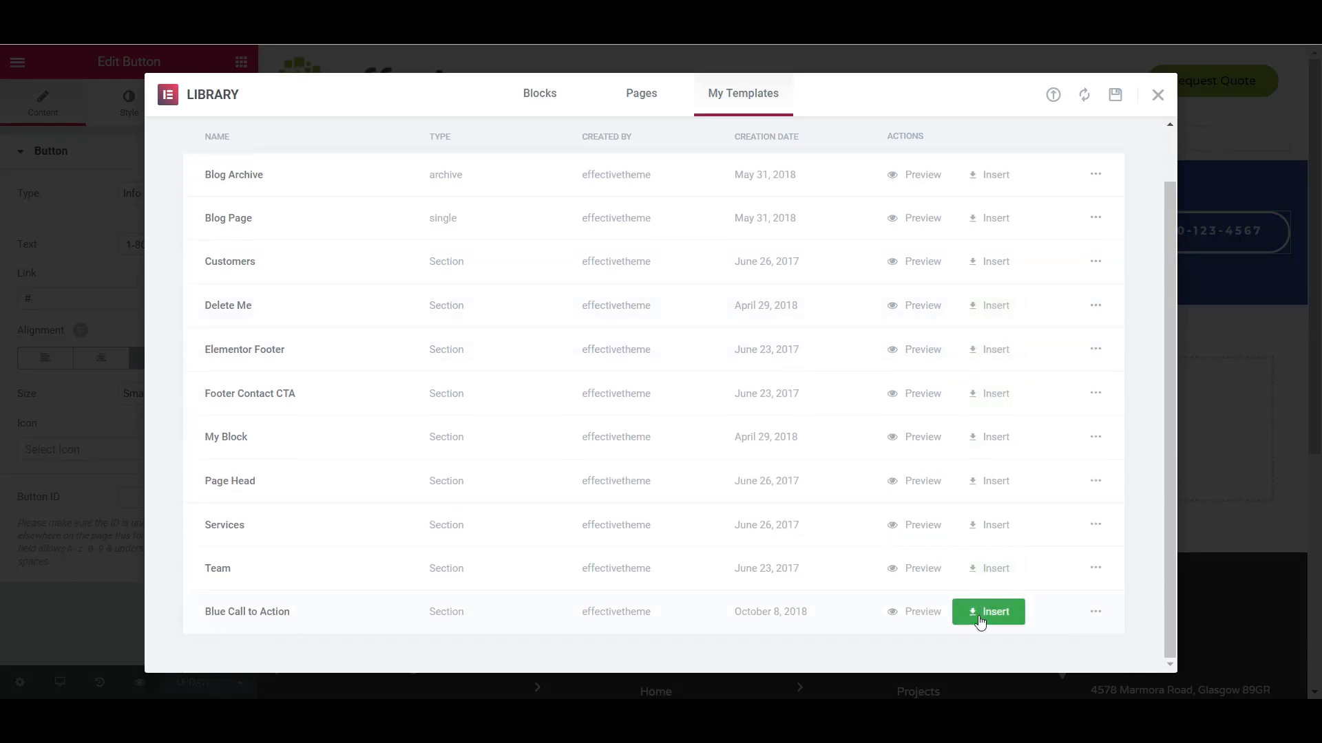
{"action": "left_click", "coordinate": [1159, 95]}
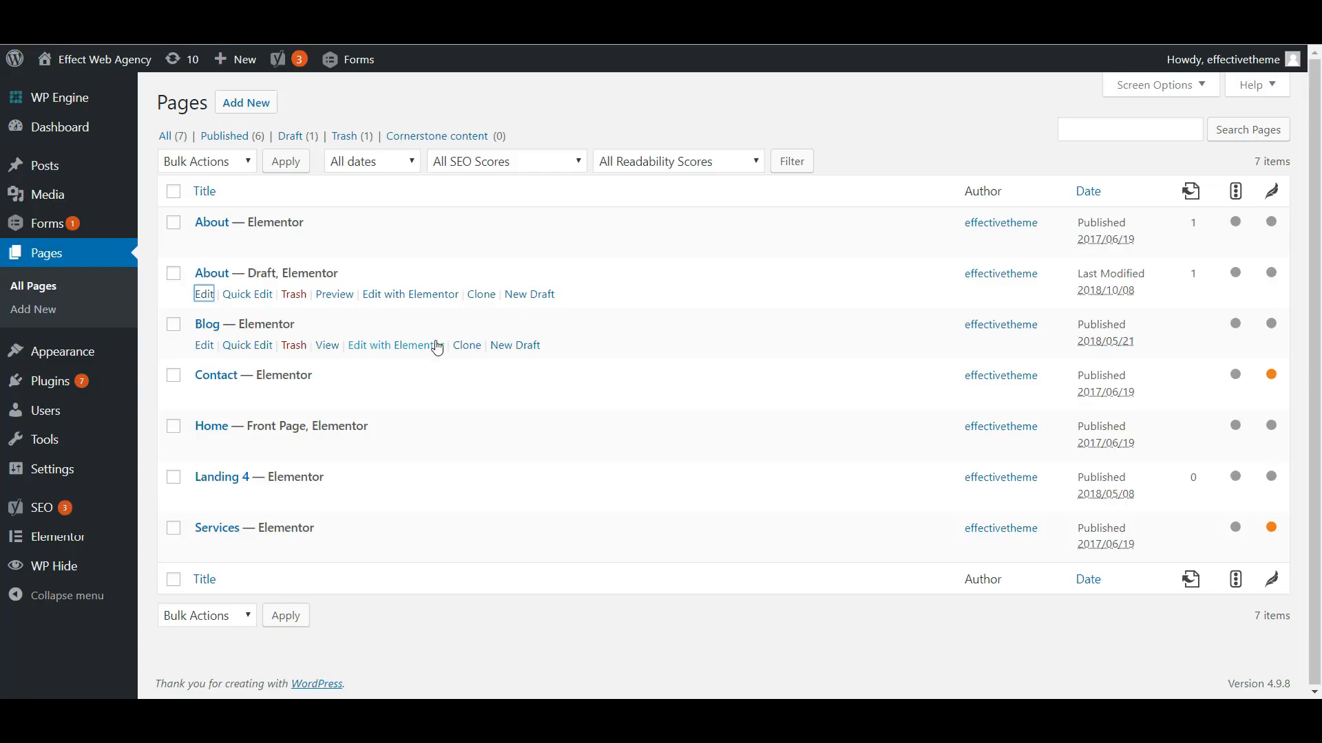
- Open the Landing 4 page for editing with Elementor in a new browser tab and switch to it
{"action": "left_click", "coordinate": [102, 61]}
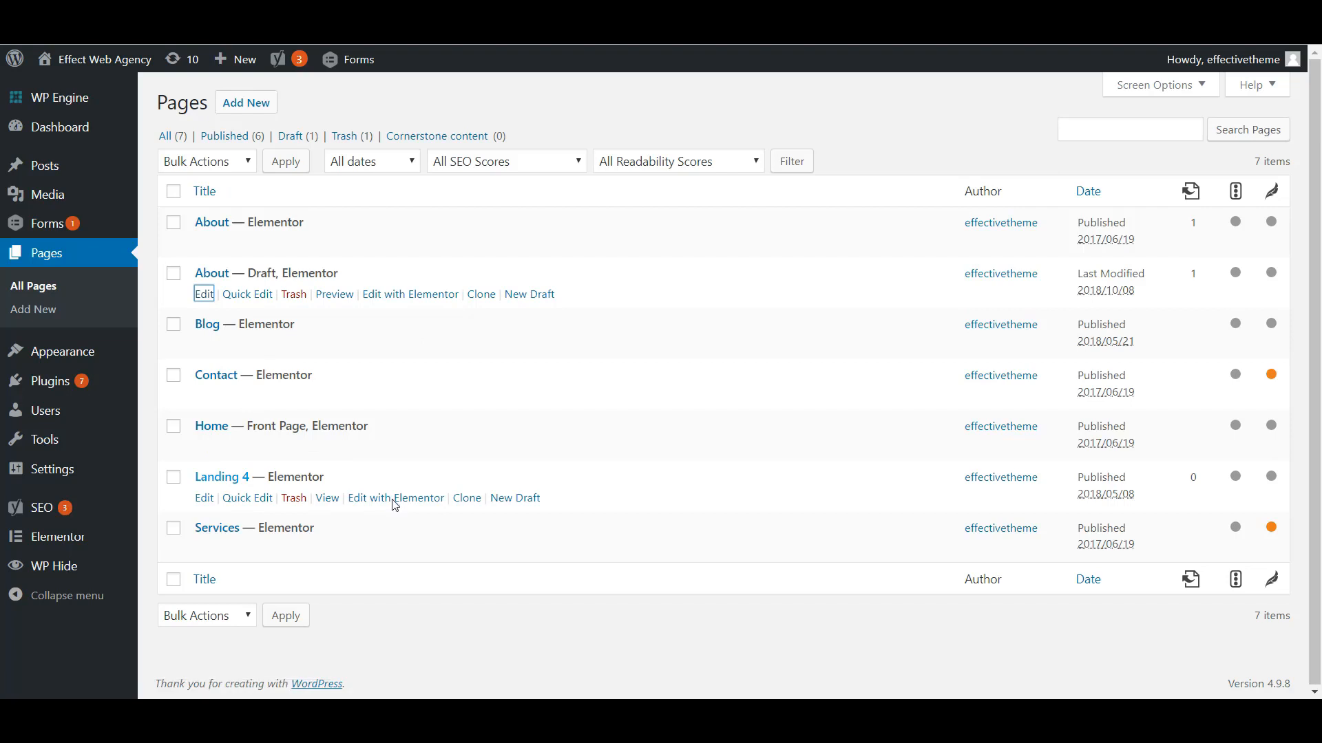
{"action": "right_click", "coordinate": [392, 501]}
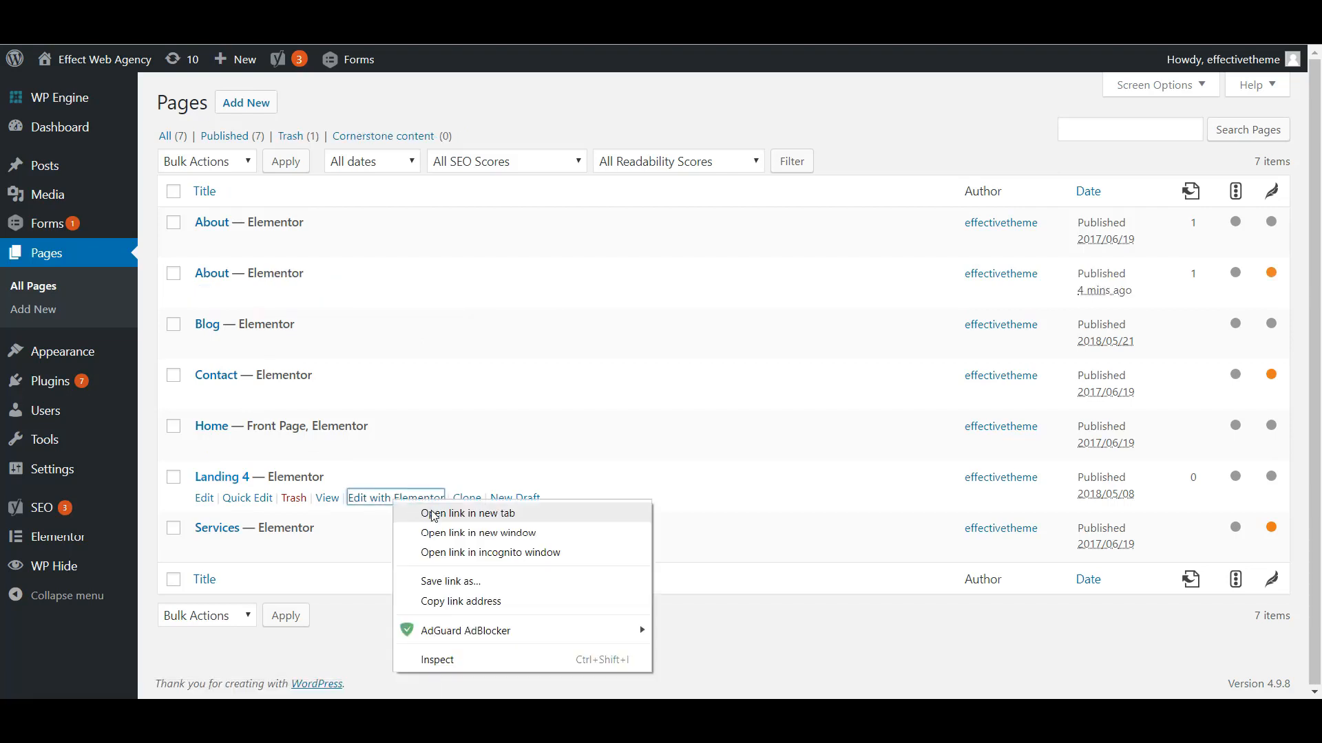
{"action": "left_click", "coordinate": [441, 510]}
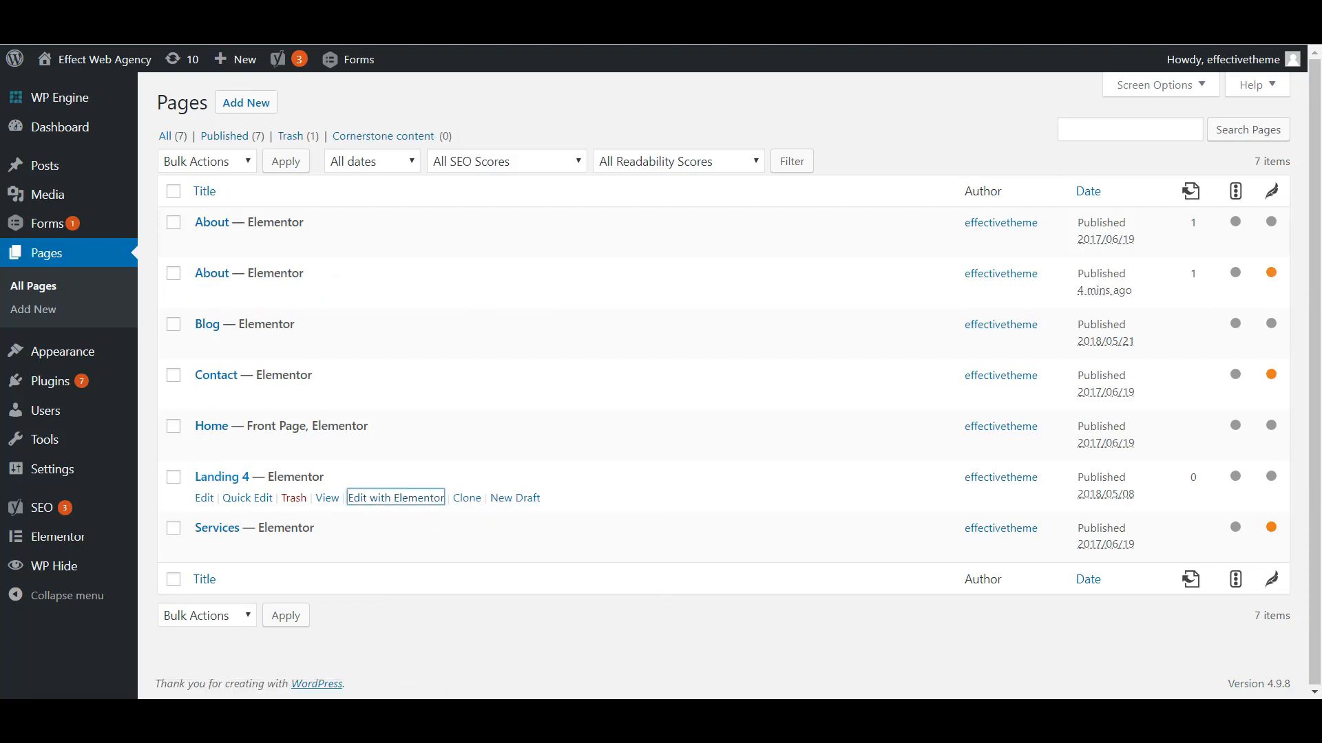
{"action": "key", "text": "ctrl+Tab"}
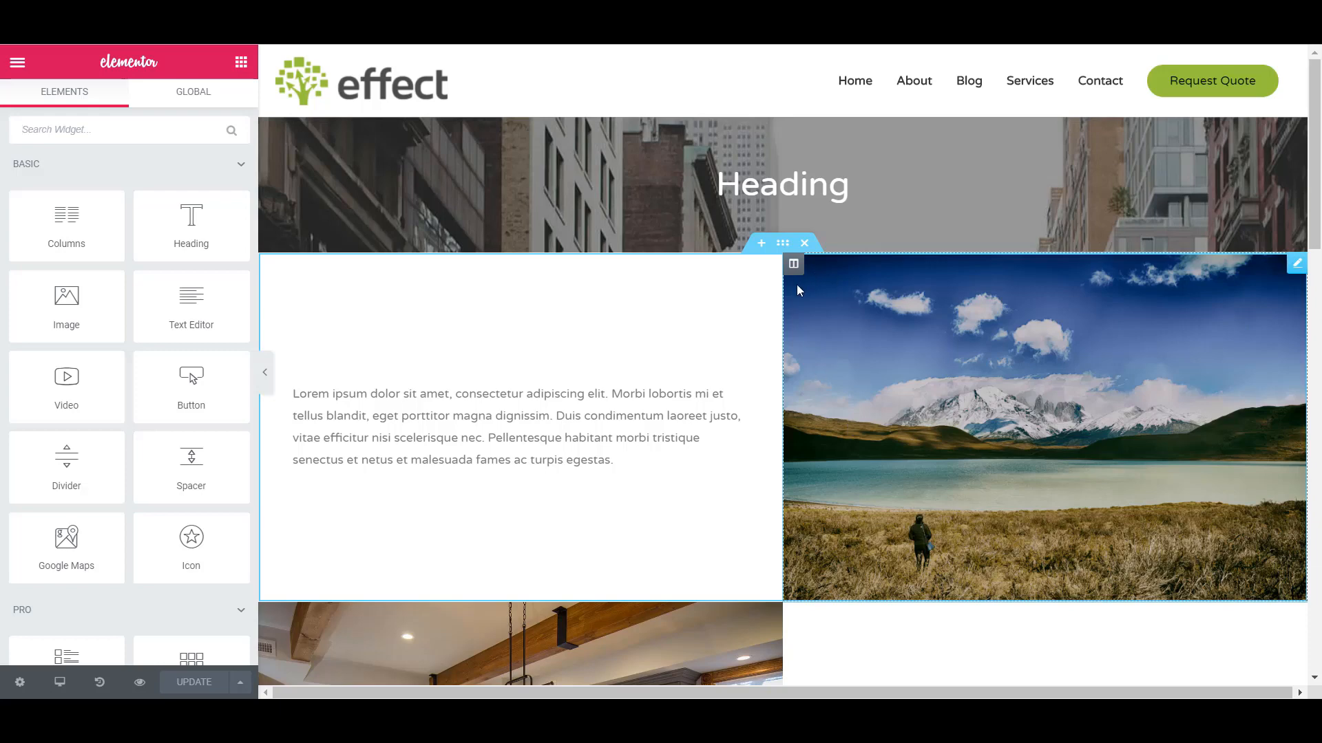
- Insert the saved "Blue Call to Action" template below the image carousel, importing its document settings
{"action": "scroll", "coordinate": [819, 448], "scroll_direction": "down", "scroll_amount": 4}
{"action": "scroll", "coordinate": [820, 447], "scroll_direction": "down", "scroll_amount": 3}
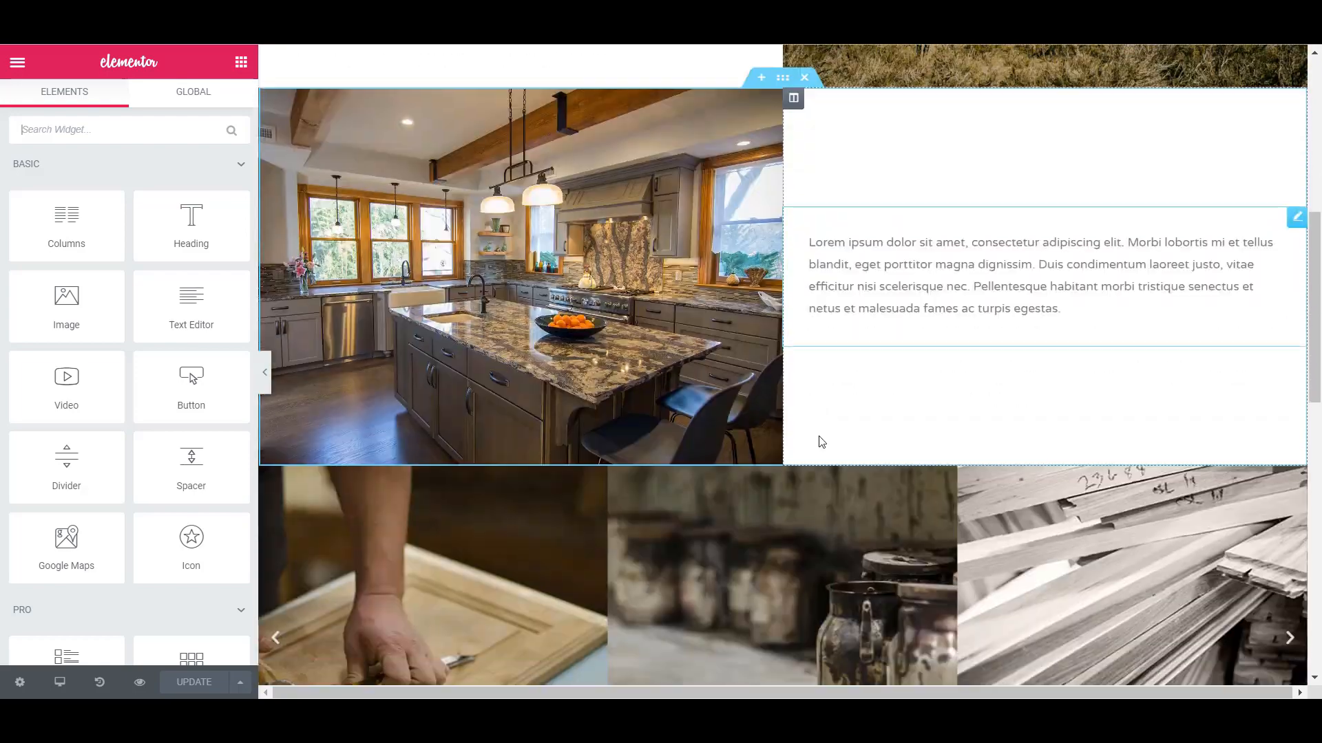
{"action": "scroll", "coordinate": [820, 441], "scroll_direction": "down", "scroll_amount": 3}
{"action": "scroll", "coordinate": [767, 421], "scroll_direction": "down", "scroll_amount": 3}
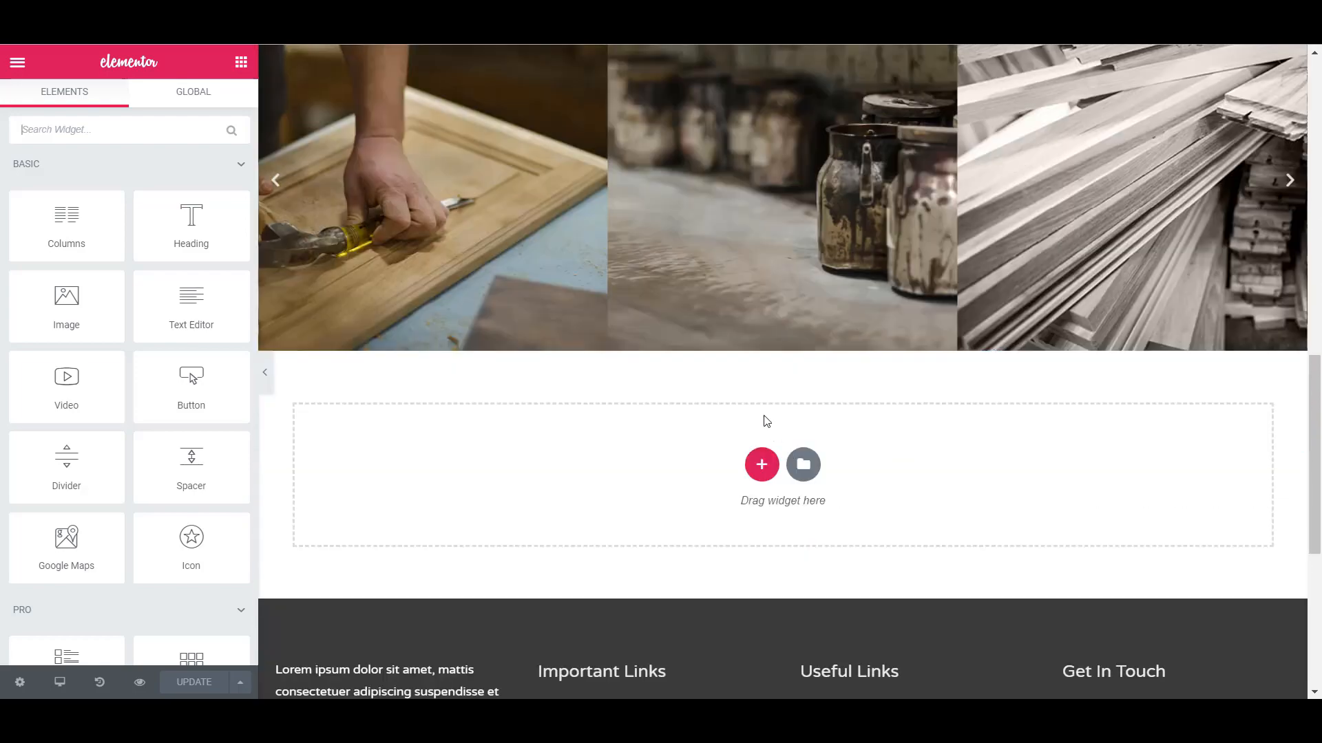
{"action": "scroll", "coordinate": [717, 457], "scroll_direction": "up", "scroll_amount": 3}
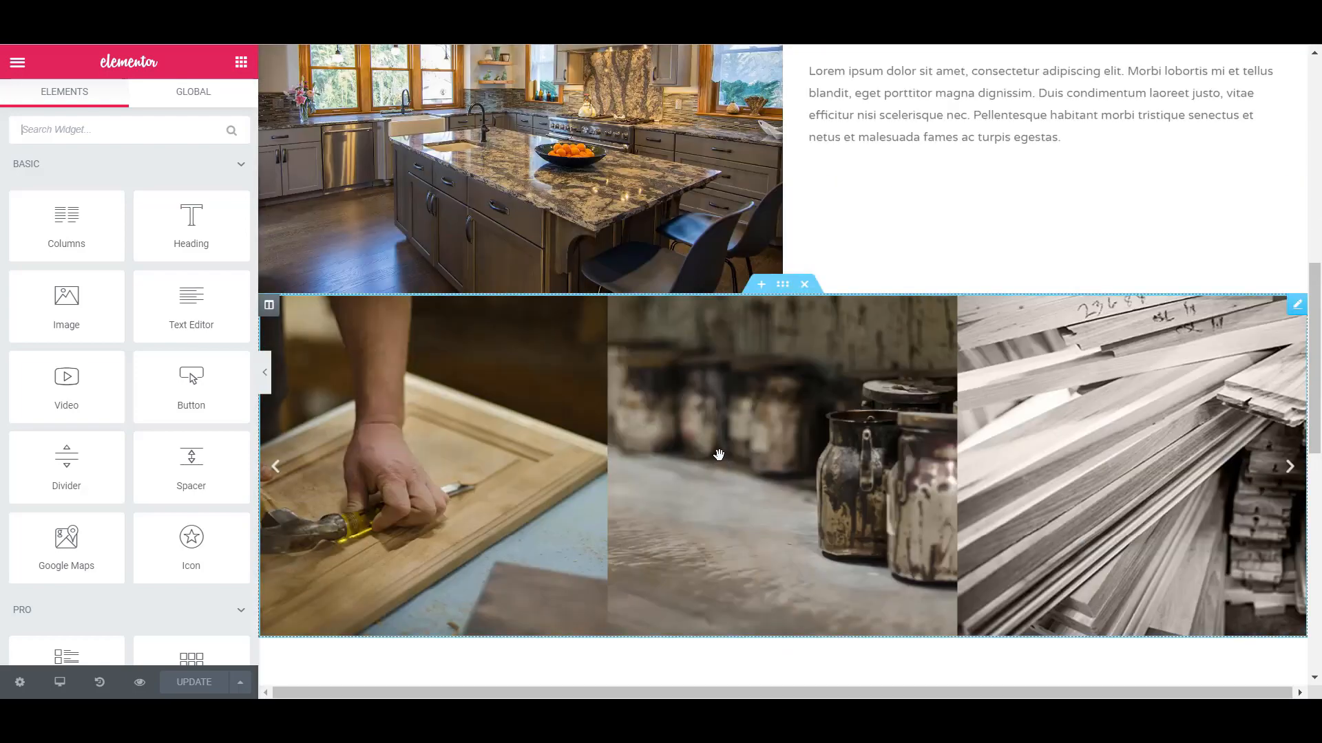
{"action": "scroll", "coordinate": [826, 509], "scroll_direction": "down", "scroll_amount": 3}
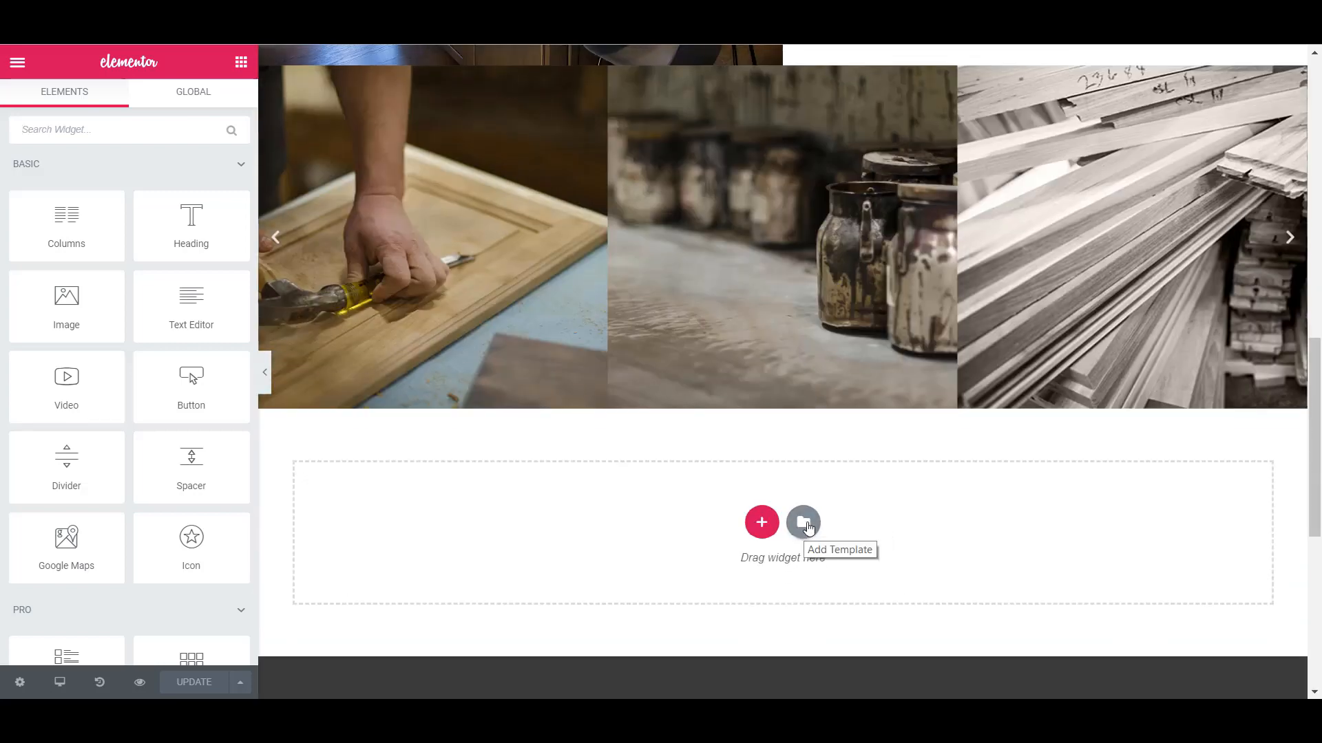
{"action": "left_click", "coordinate": [808, 526]}
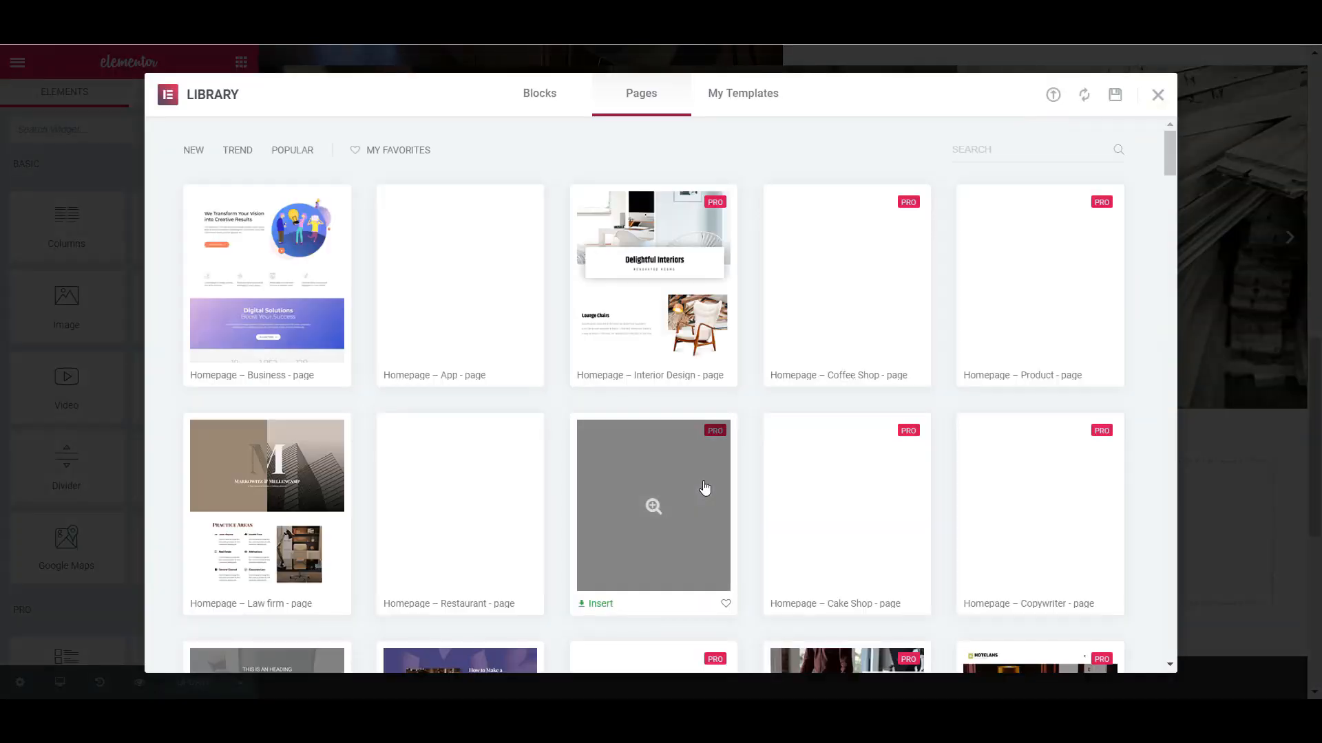
{"action": "left_click", "coordinate": [744, 97]}
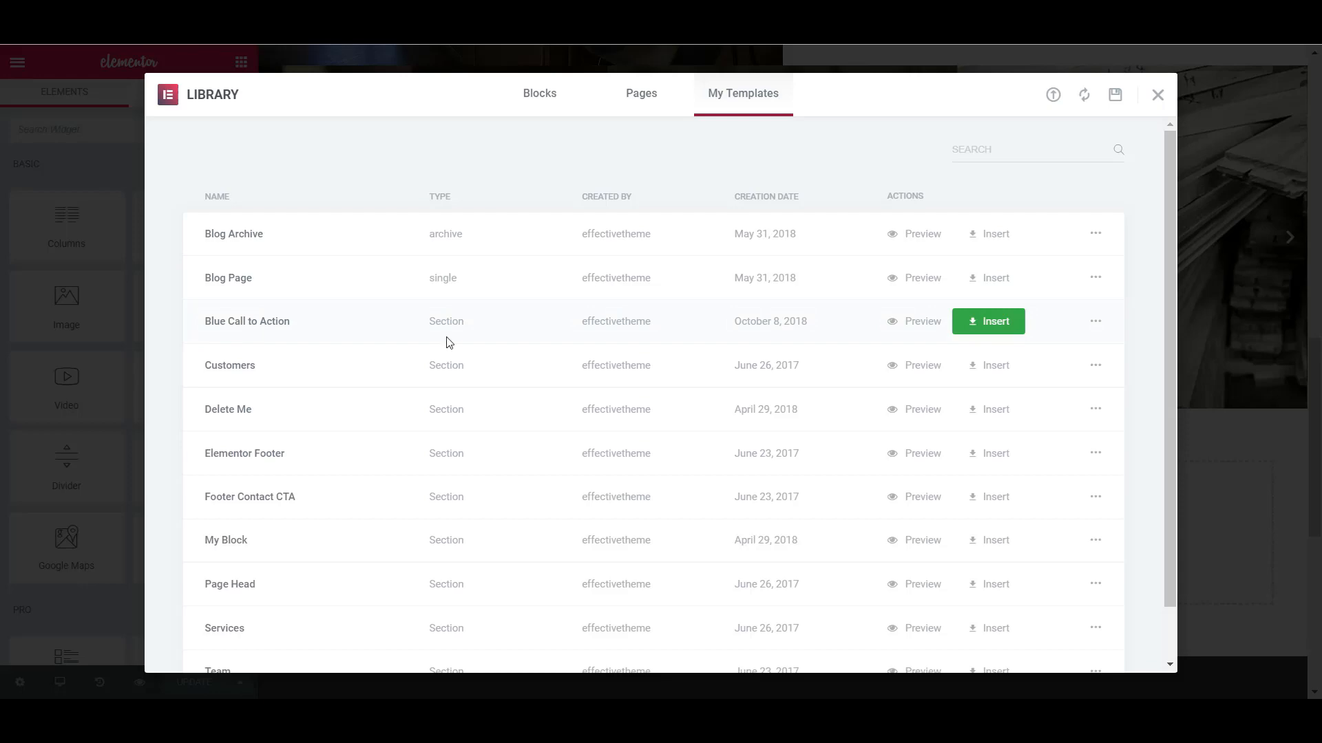
{"action": "left_click", "coordinate": [987, 322]}
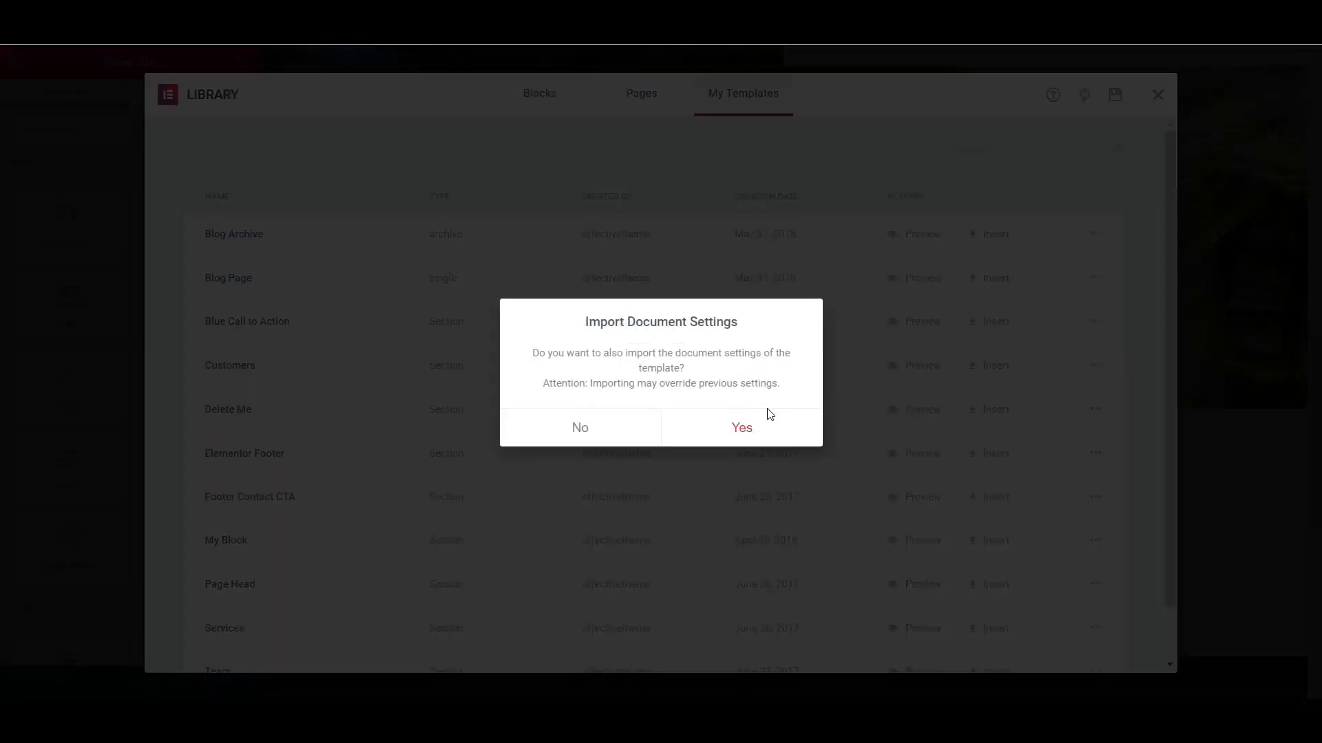
{"action": "left_click", "coordinate": [741, 423]}
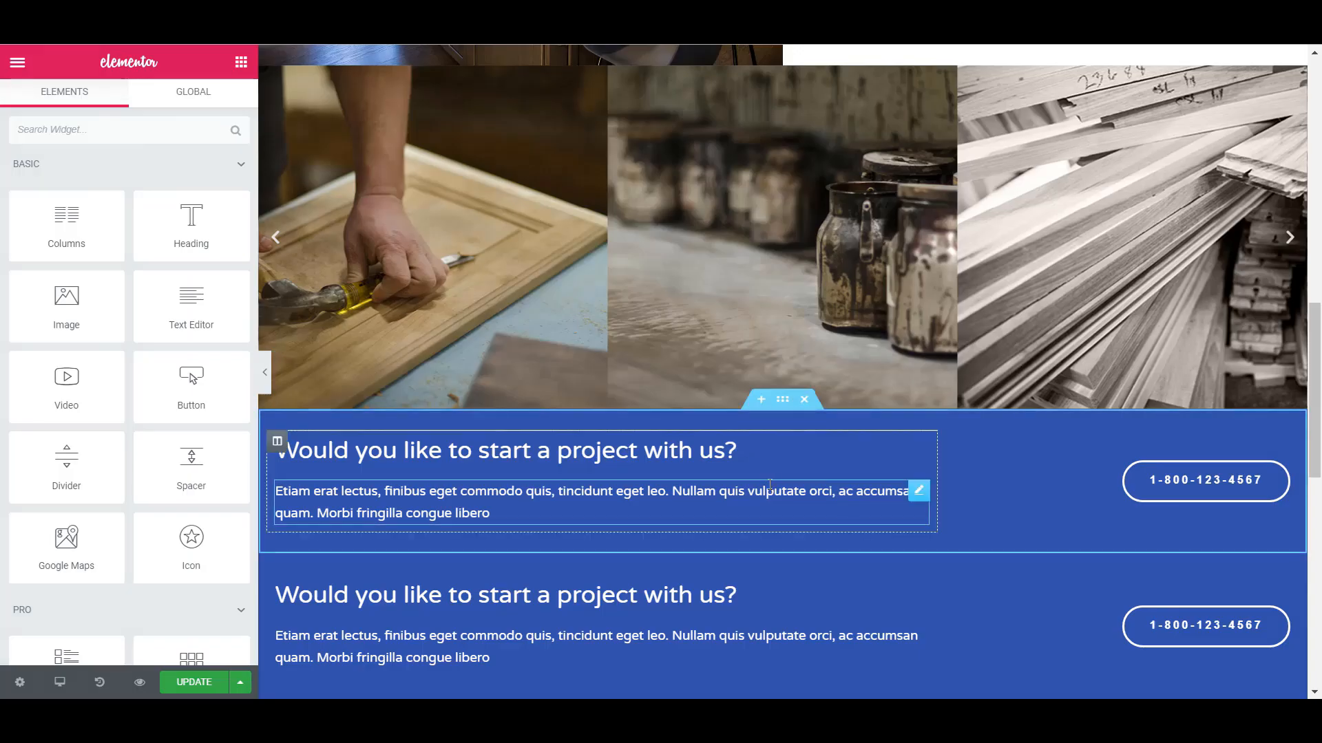
- Delete both inserted blue call-to-action sections below the image carousel
{"action": "scroll", "coordinate": [770, 484], "scroll_direction": "down", "scroll_amount": 3}
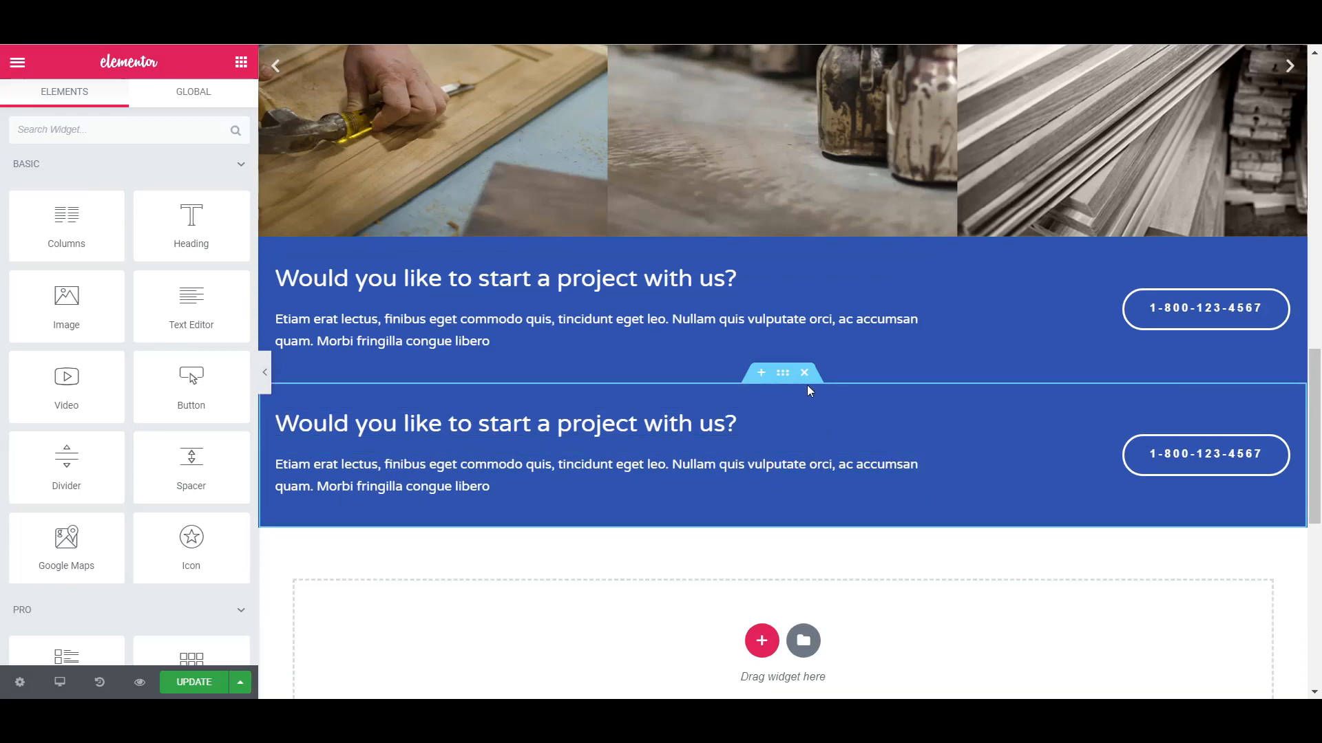
{"action": "left_click", "coordinate": [804, 373]}
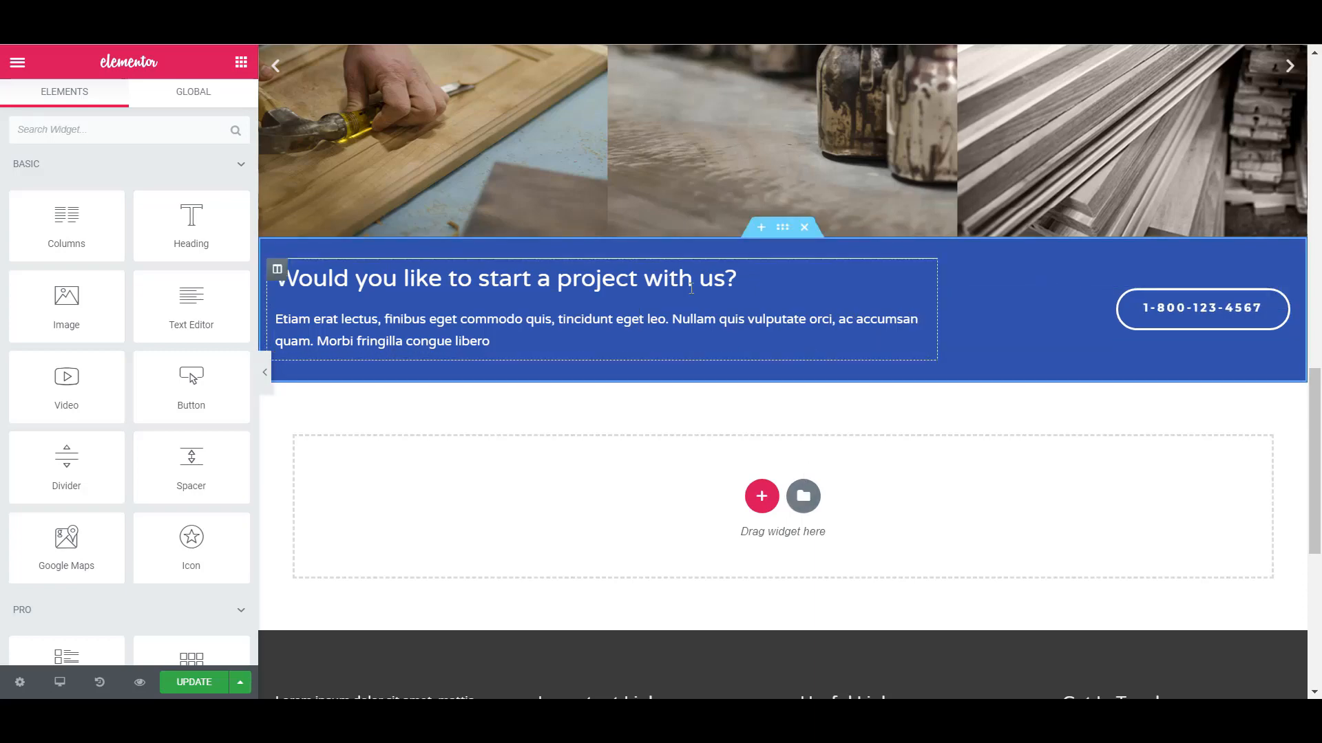
{"action": "left_click", "coordinate": [751, 286]}
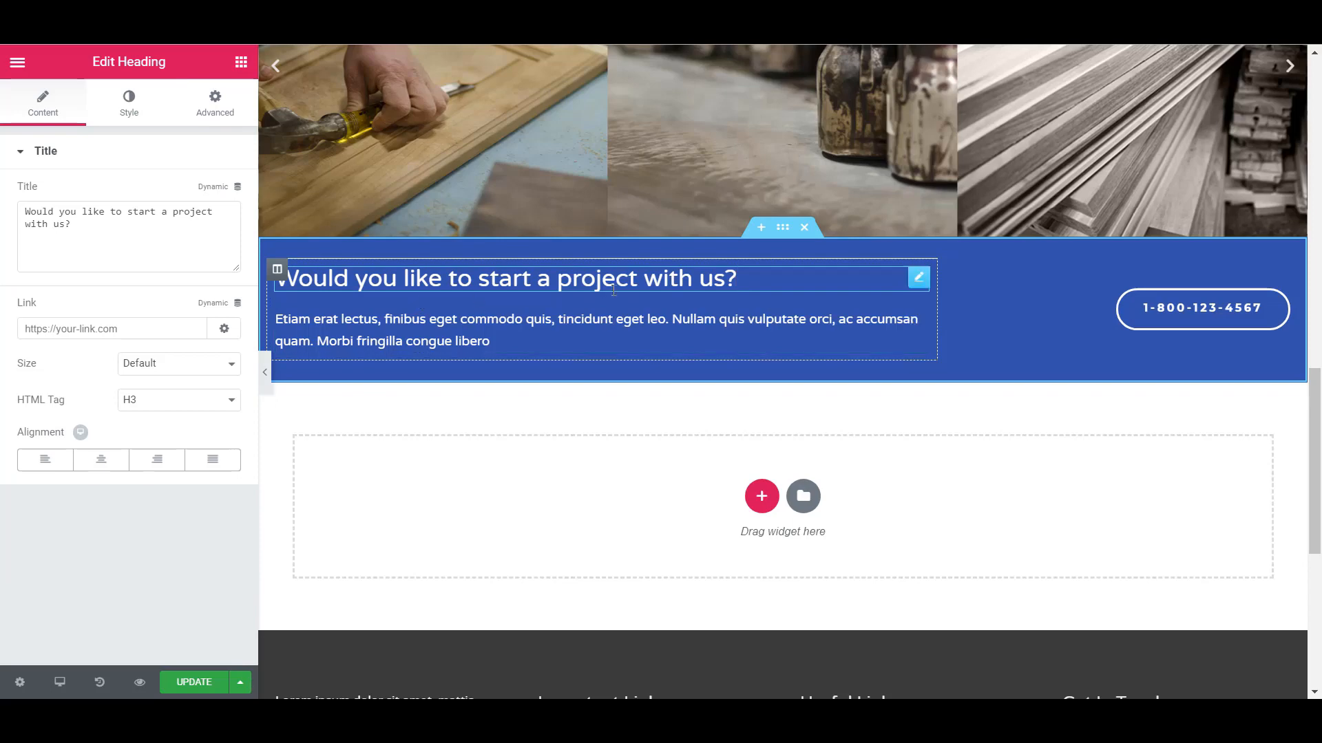
{"action": "left_click", "coordinate": [541, 270]}
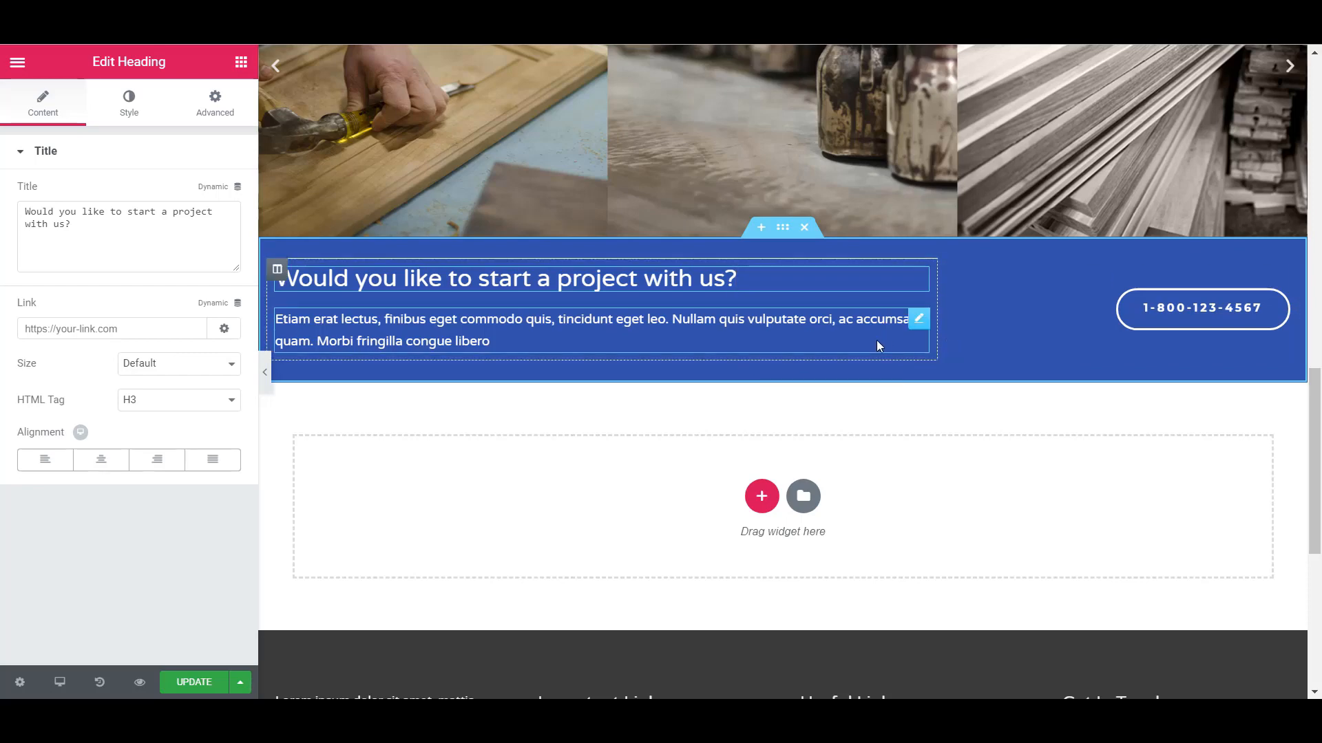
{"action": "left_click", "coordinate": [804, 227]}
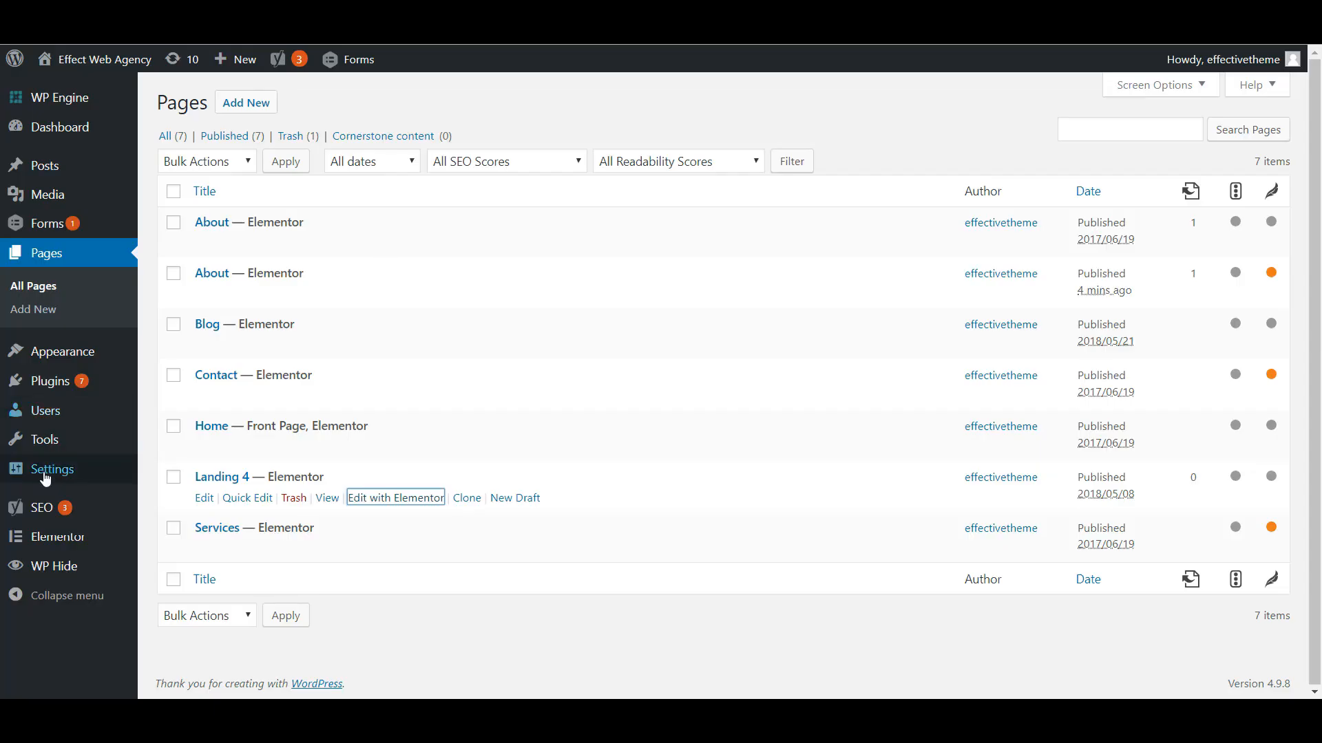
- Open Elementor's My Templates list from the WordPress admin in a new browser tab
{"action": "mouse_move", "coordinate": [41, 540]}
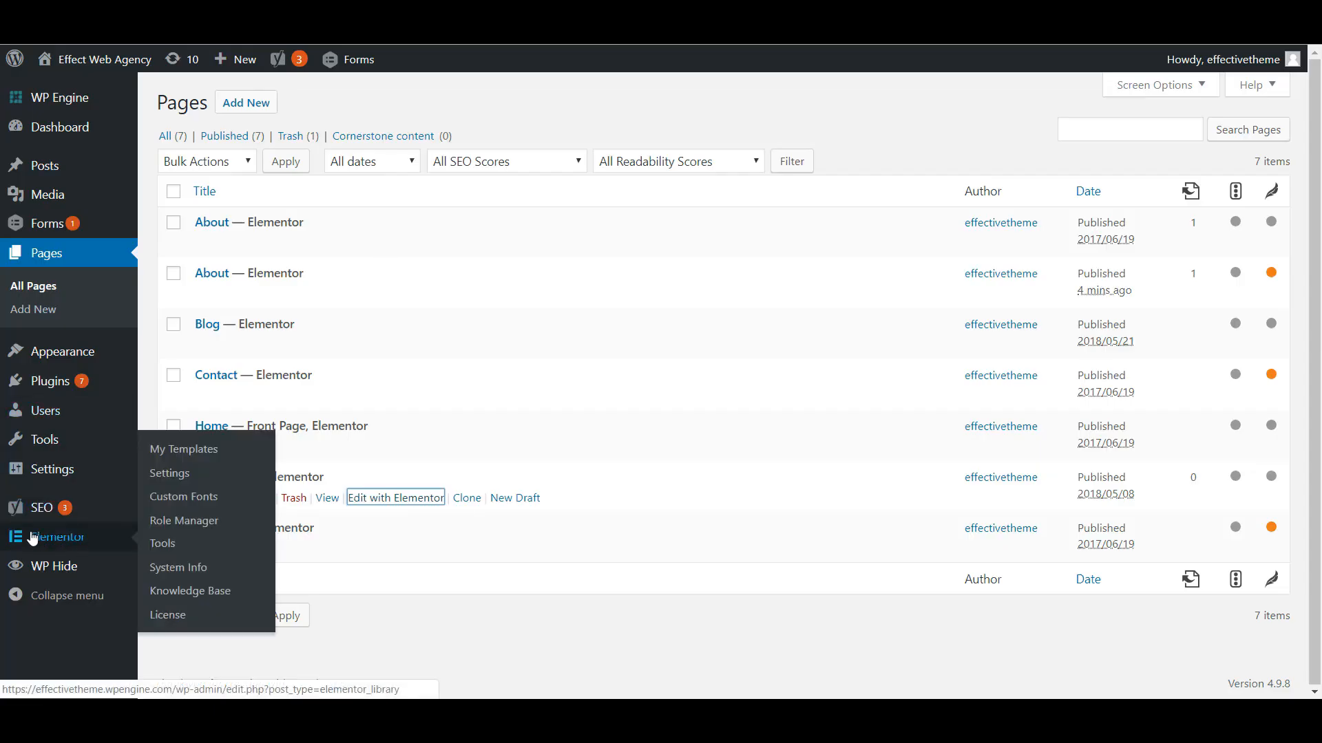
{"action": "right_click", "coordinate": [184, 449]}
{"action": "left_click", "coordinate": [259, 460]}
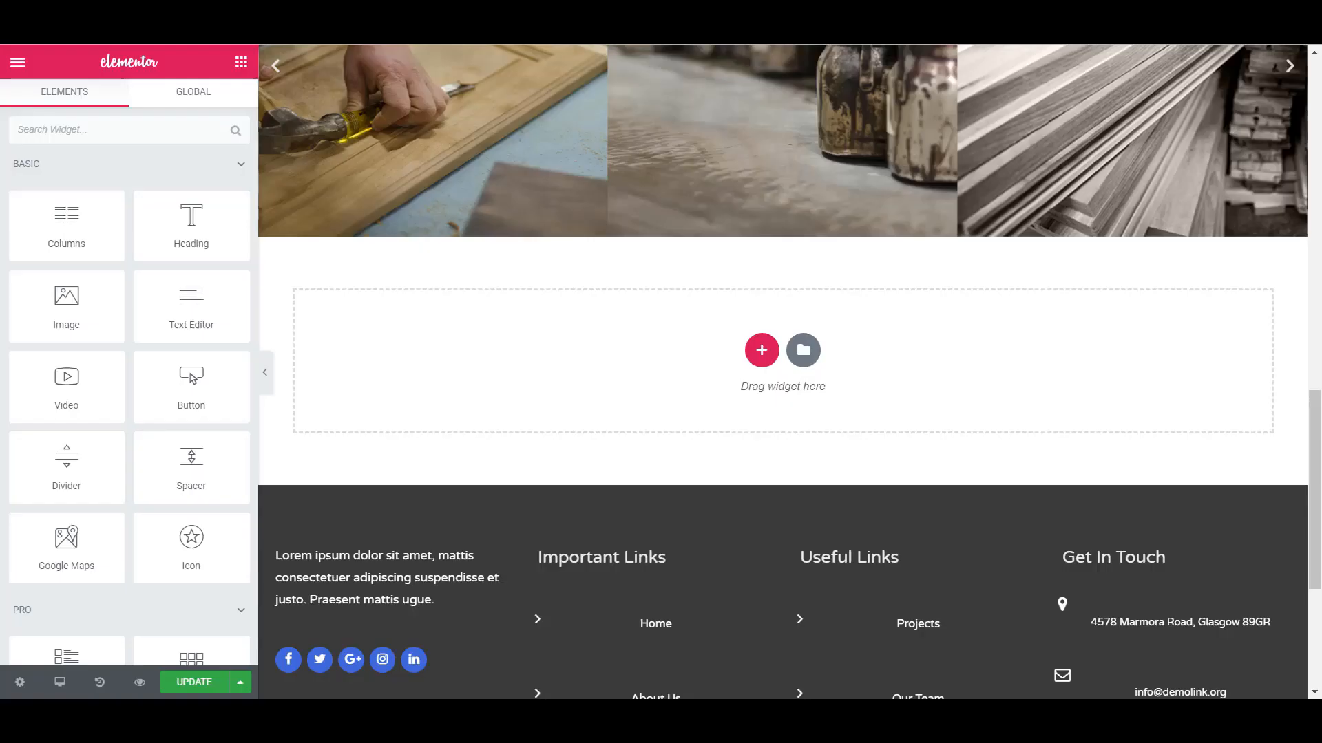
- Back in the Landing 4 editor, add a single-column section below the image carousel
{"action": "left_click", "coordinate": [754, 362]}
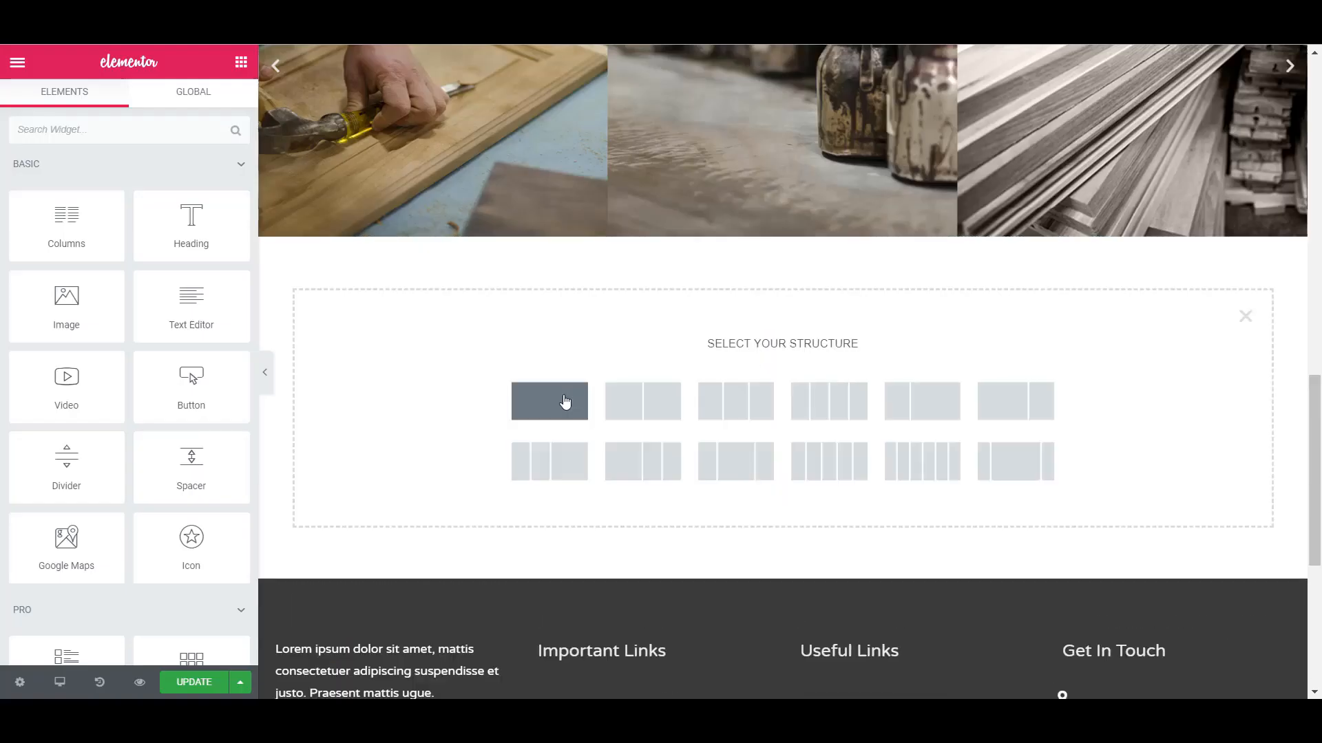
{"action": "left_click", "coordinate": [553, 414]}
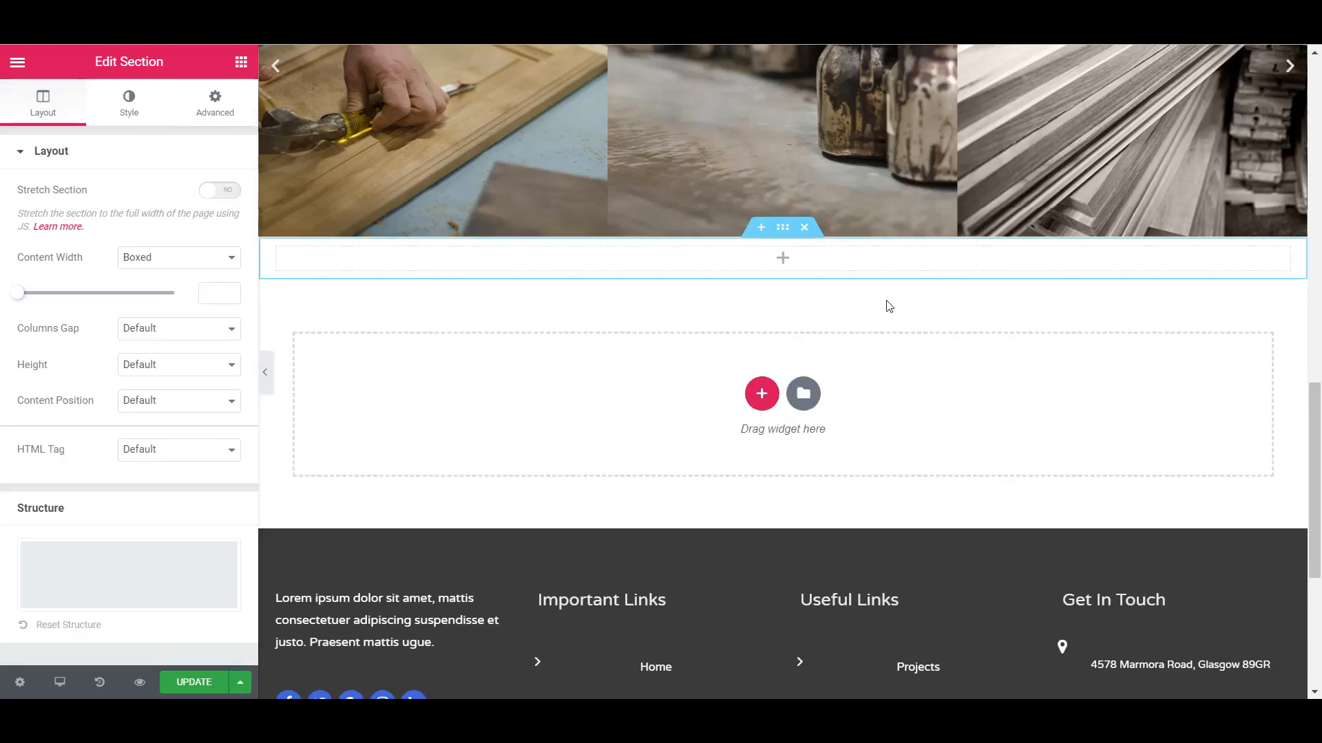
- Place a Template widget in the new empty section and set its template to "Blue Call to Action (section)"
{"action": "left_click", "coordinate": [786, 266]}
{"action": "scroll", "coordinate": [73, 392], "scroll_direction": "down", "scroll_amount": 5}
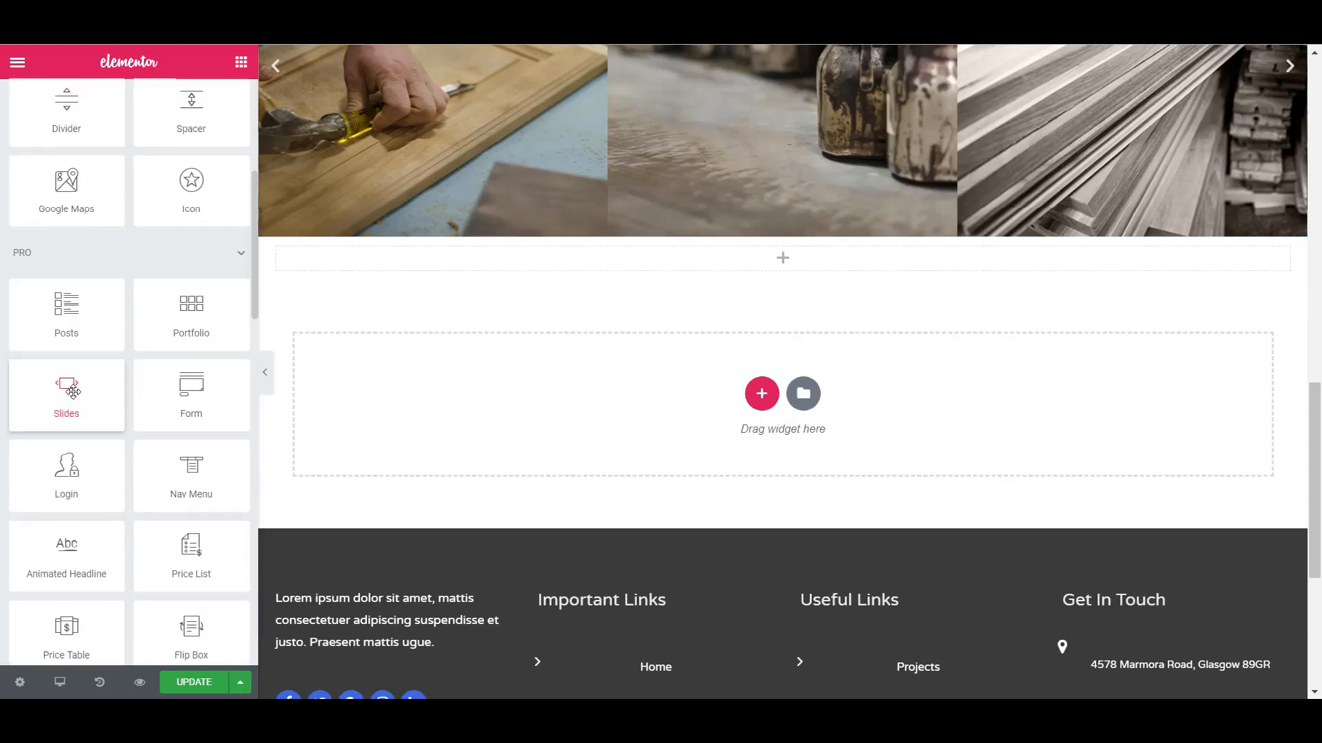
{"action": "scroll", "coordinate": [73, 392], "scroll_direction": "down", "scroll_amount": 9}
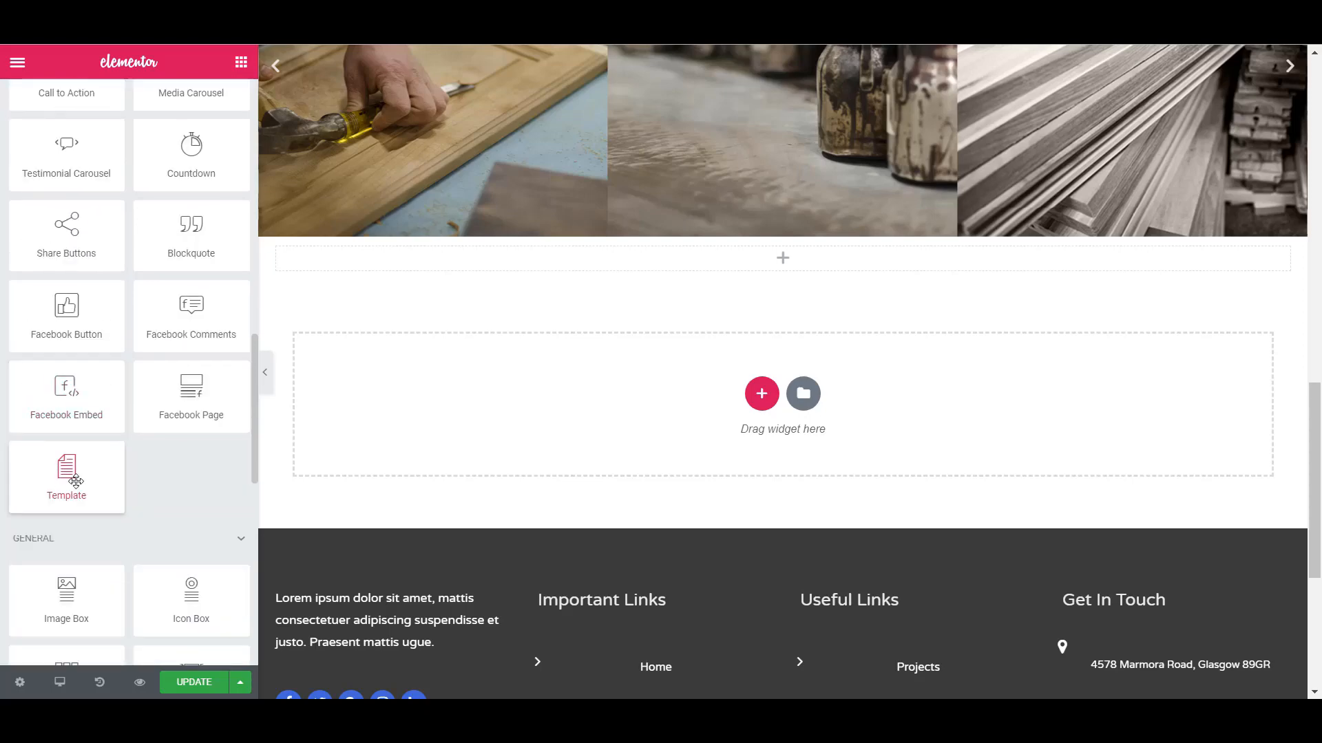
{"action": "left_click_drag", "start_coordinate": [68, 477], "coordinate": [783, 270]}
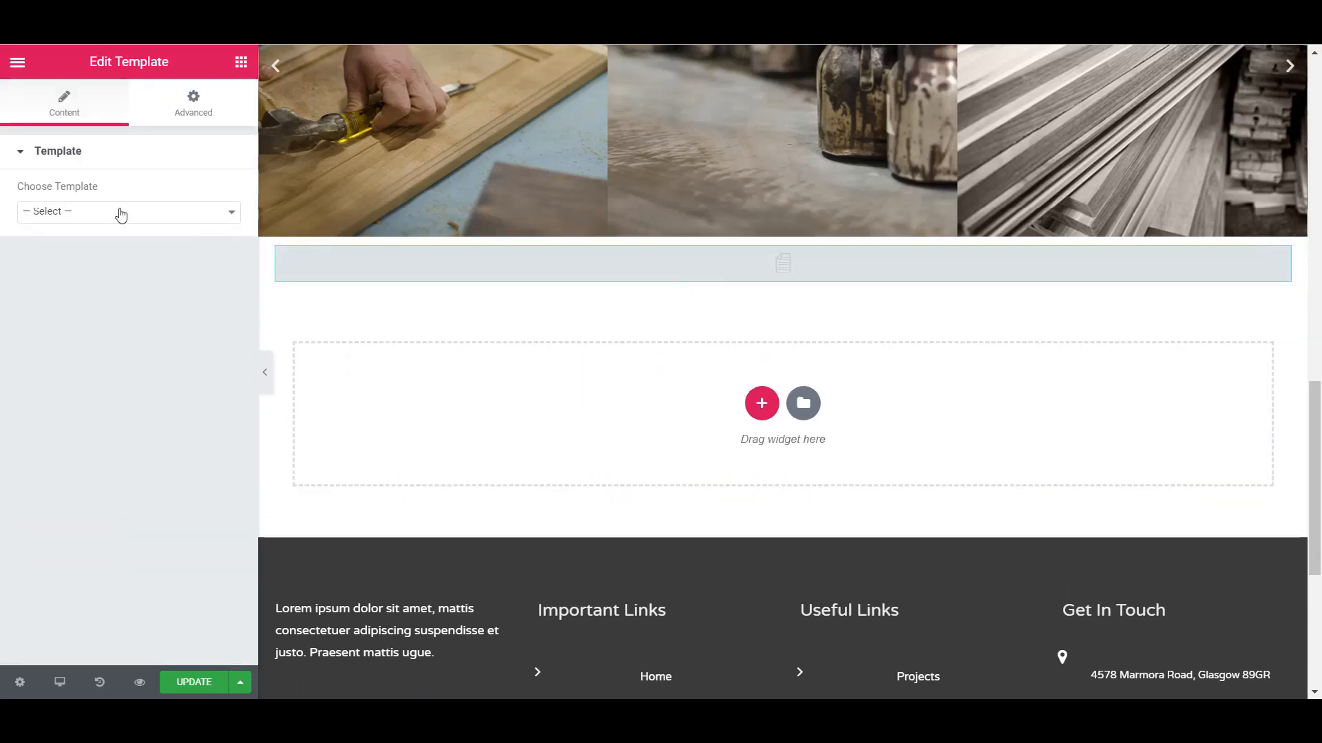
{"action": "left_click", "coordinate": [83, 214]}
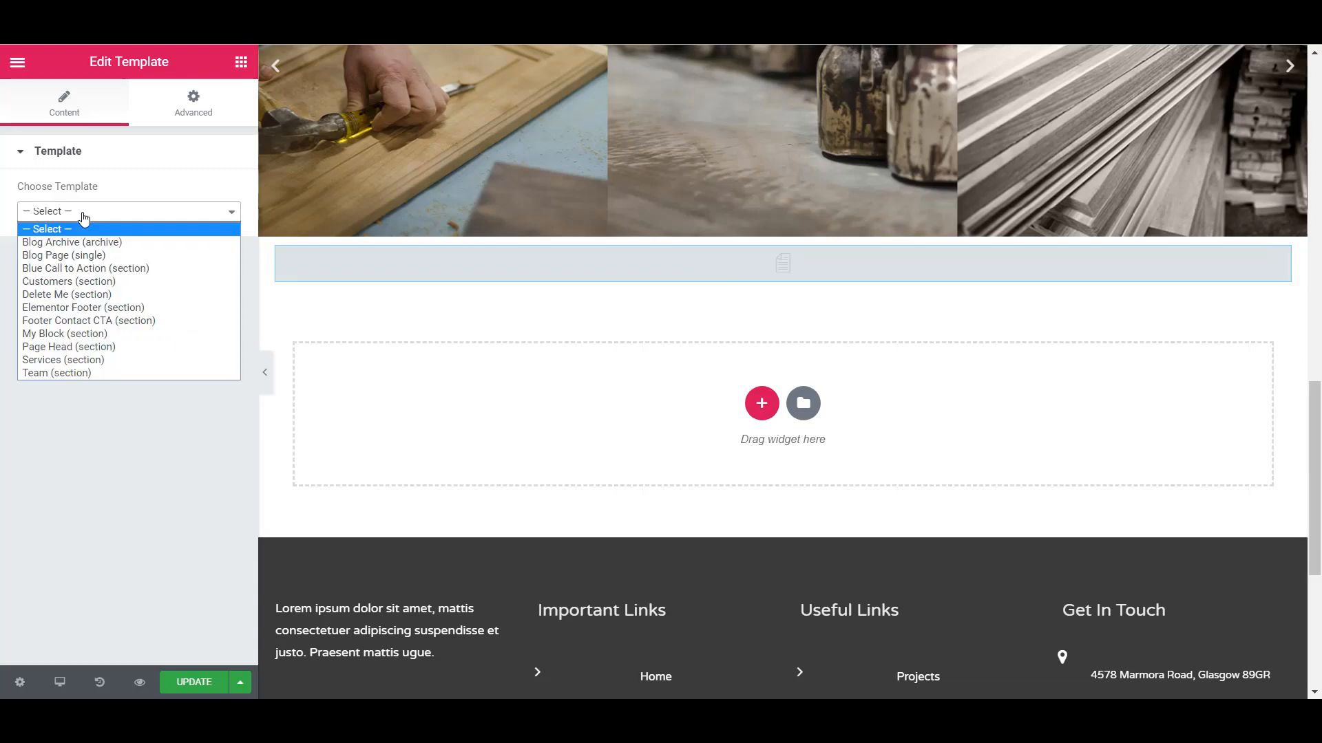
{"action": "left_click", "coordinate": [67, 269]}
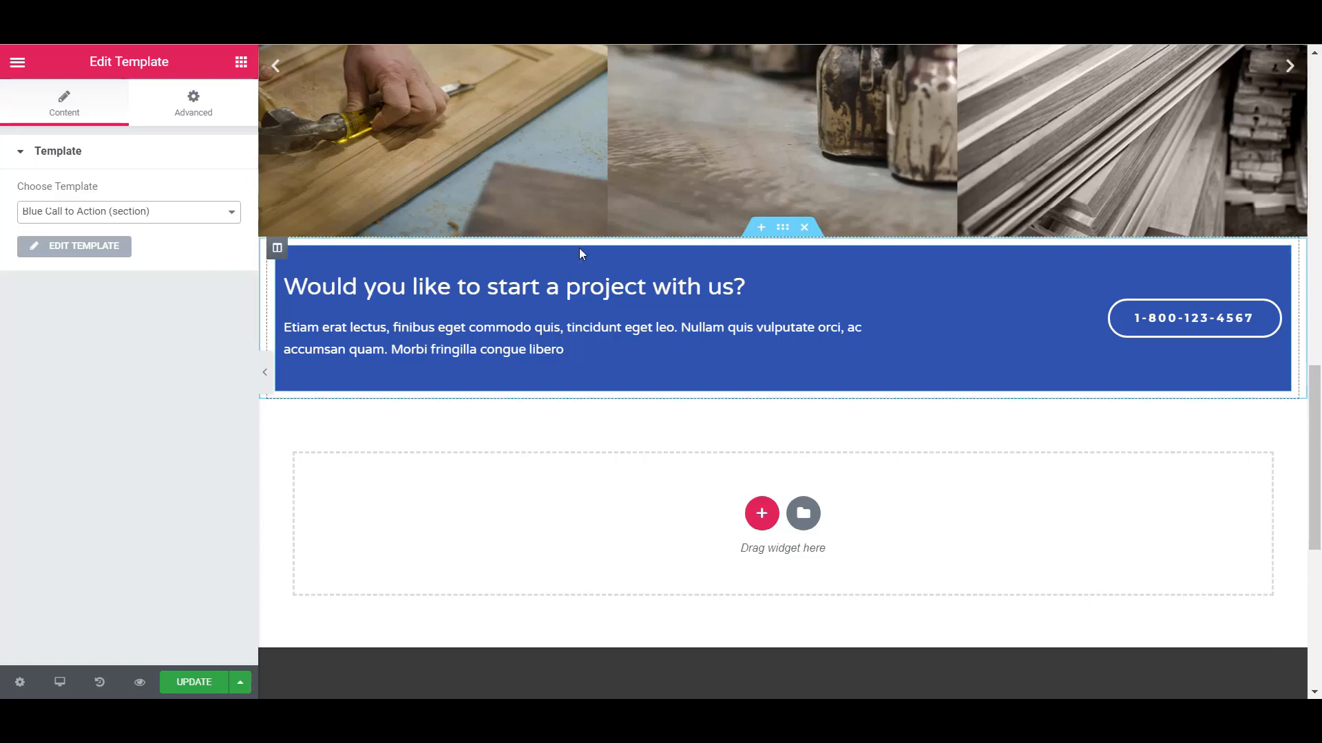
- Set the padding to 0 on all sides of the column that holds the call-to-action Template widget
{"action": "left_click", "coordinate": [279, 251]}
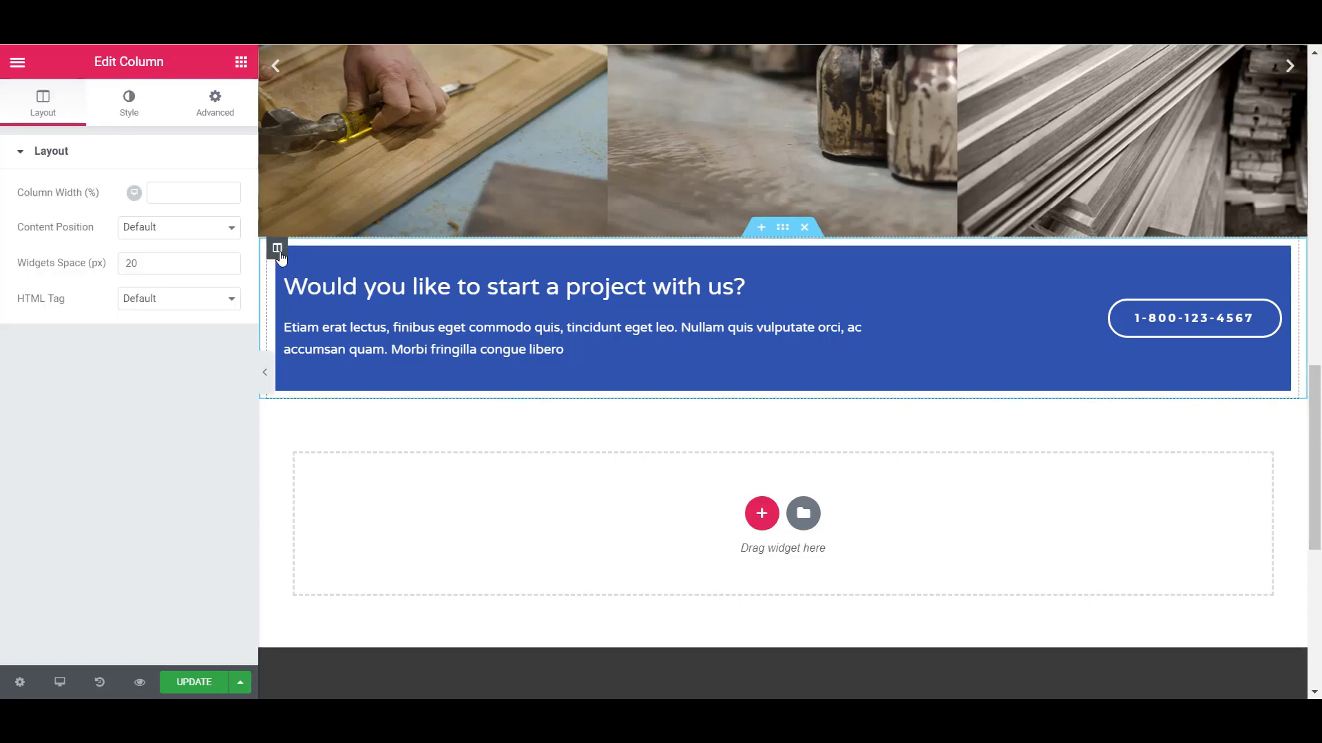
{"action": "left_click", "coordinate": [227, 266]}
{"action": "left_click", "coordinate": [227, 261]}
{"action": "left_click", "coordinate": [211, 105]}
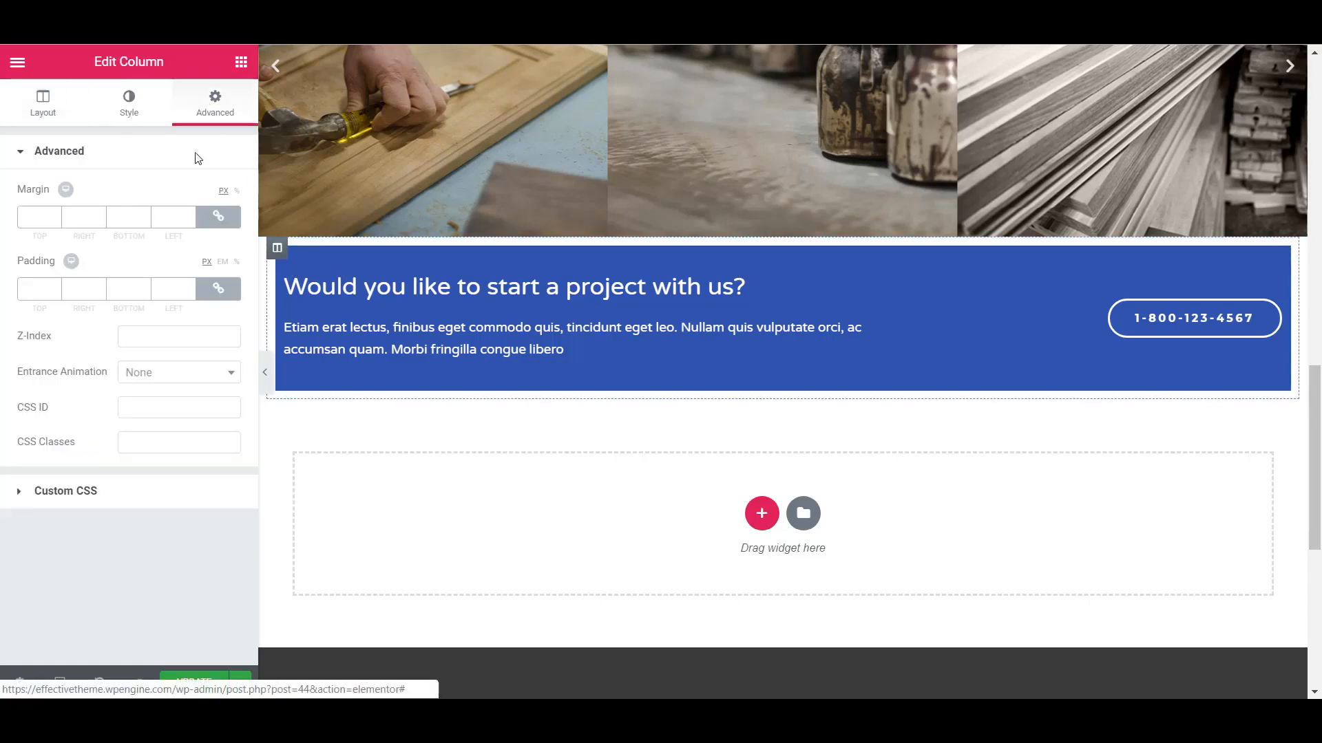
{"action": "left_click", "coordinate": [218, 289]}
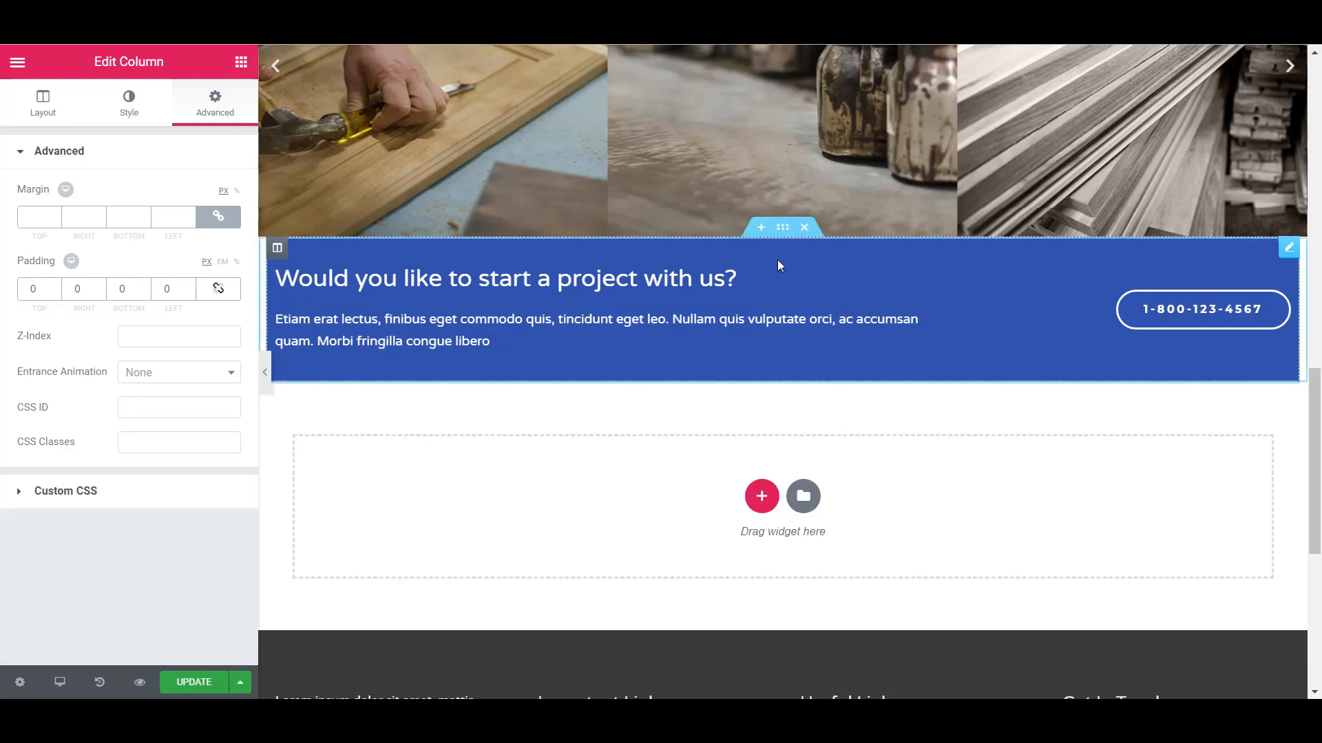
- Set the padding of the section around the Template widget to 0 and its content width to Full Width
{"action": "left_click", "coordinate": [783, 232]}
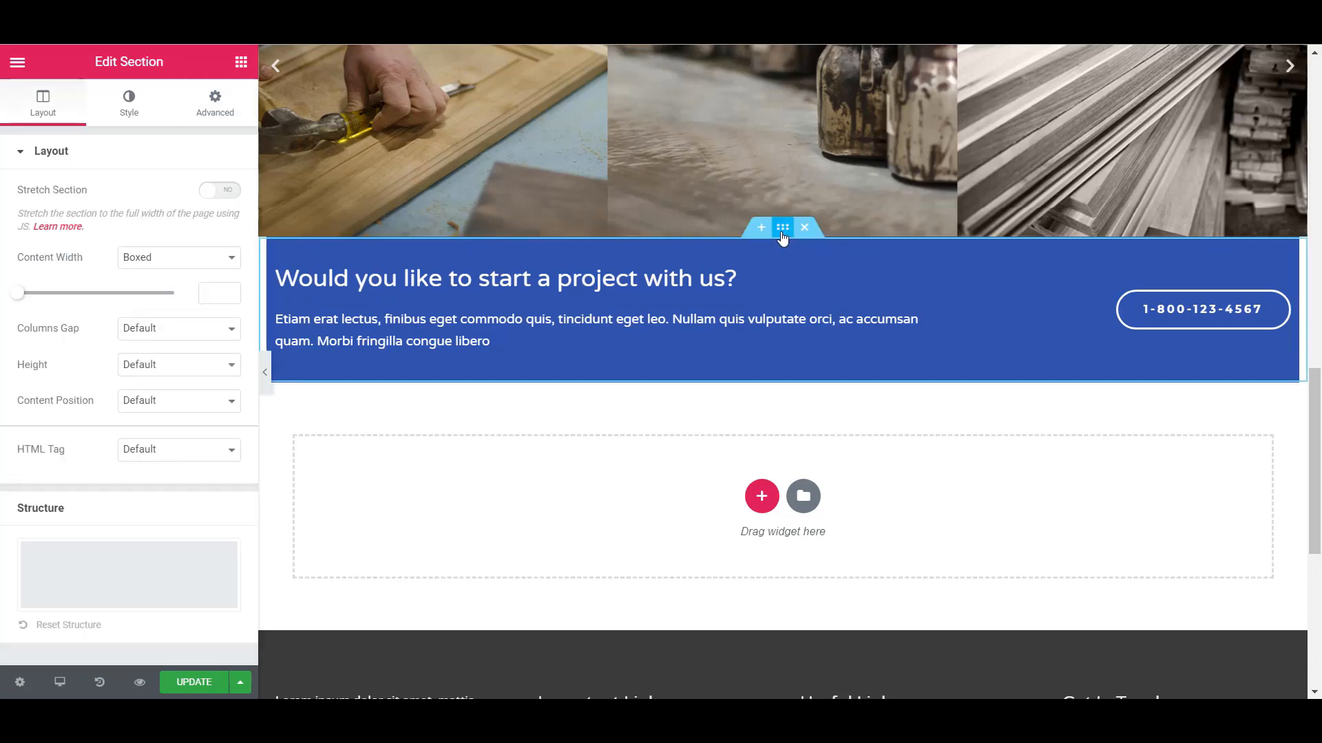
{"action": "left_click", "coordinate": [209, 110]}
{"action": "left_click", "coordinate": [215, 290]}
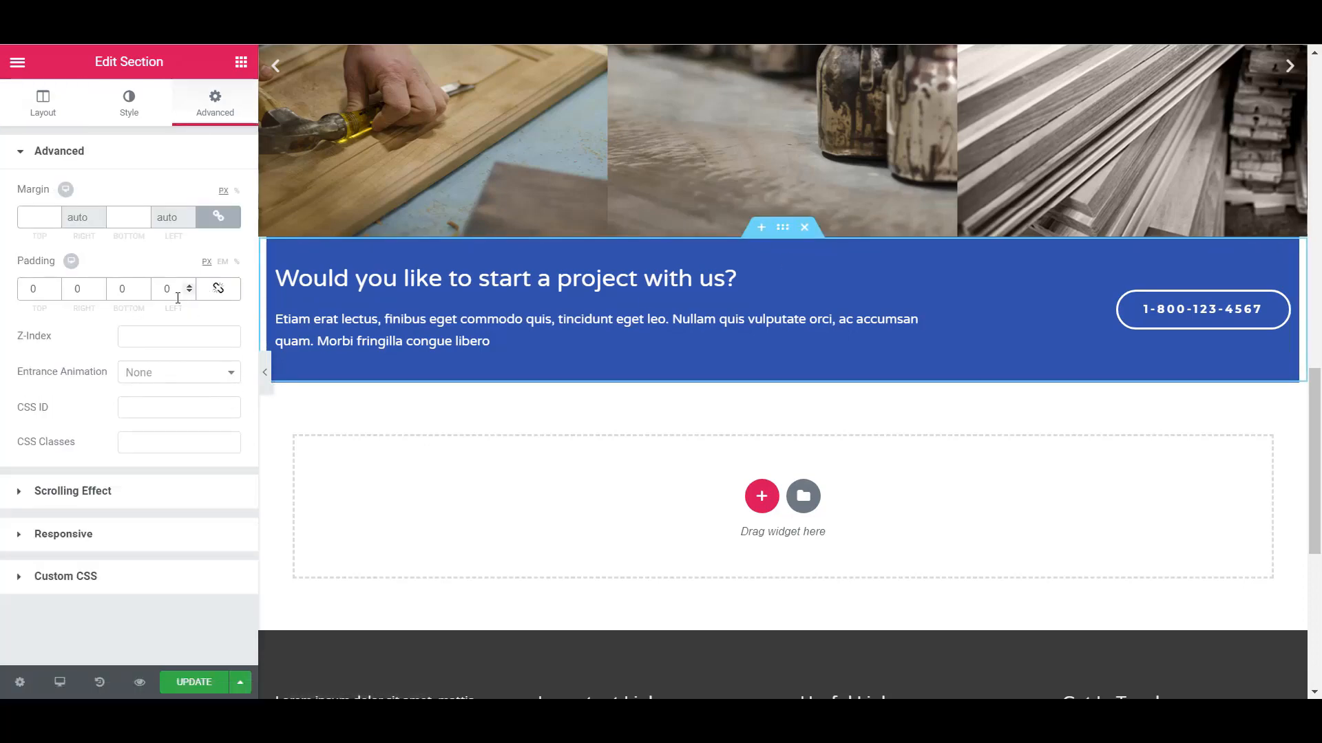
{"action": "left_click", "coordinate": [36, 118]}
{"action": "left_click", "coordinate": [152, 261]}
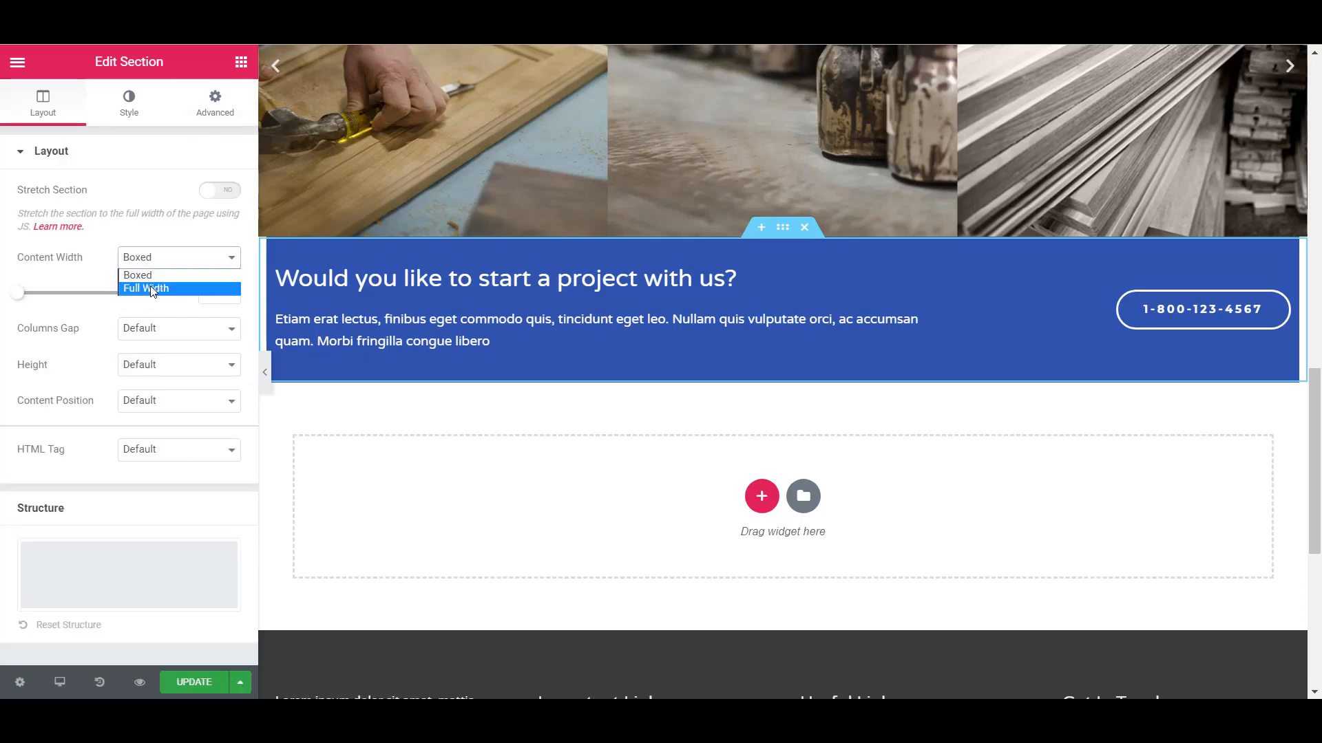
{"action": "left_click", "coordinate": [152, 288]}
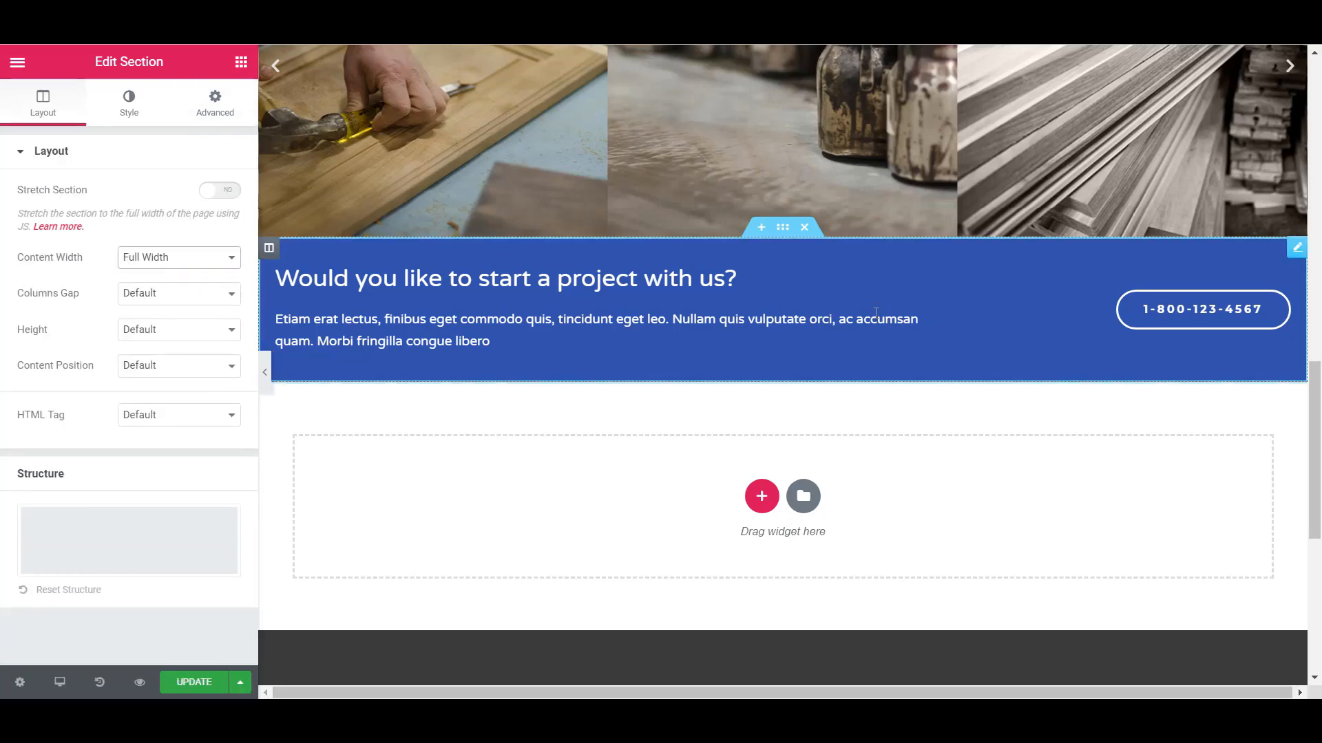
{"action": "left_click", "coordinate": [886, 316]}
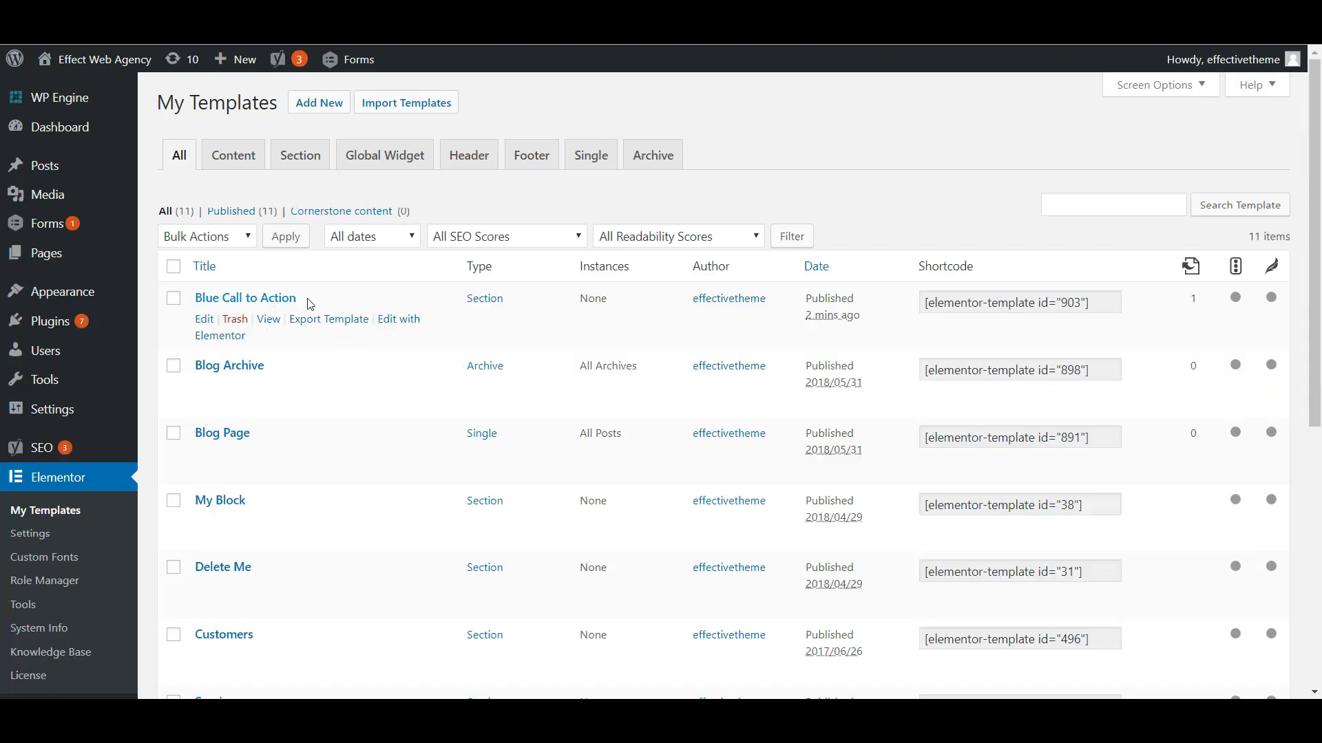
- Examine the saved templates list, the Template widget among the Pro elements, and the template choice of the call-to-action widget
{"action": "scroll", "coordinate": [69, 354], "scroll_direction": "down", "scroll_amount": 3}
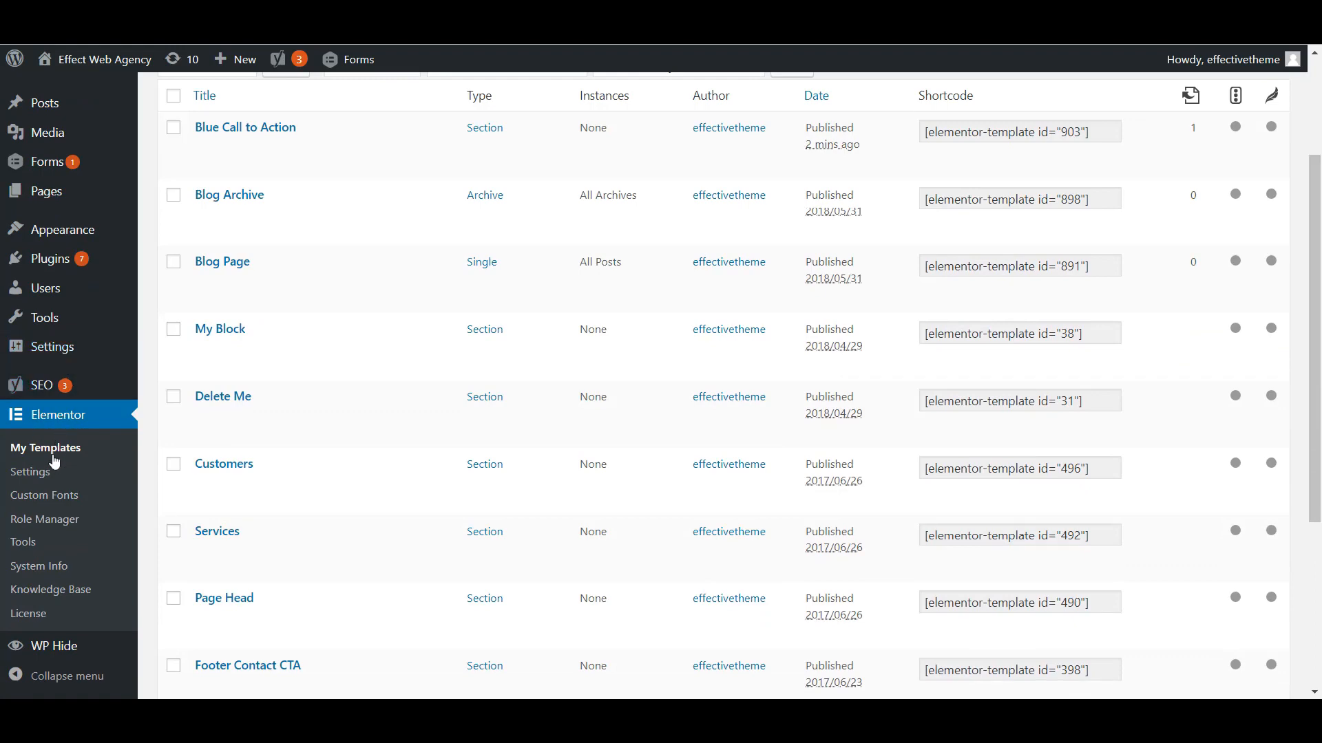
{"action": "scroll", "coordinate": [54, 462], "scroll_direction": "up", "scroll_amount": 3}
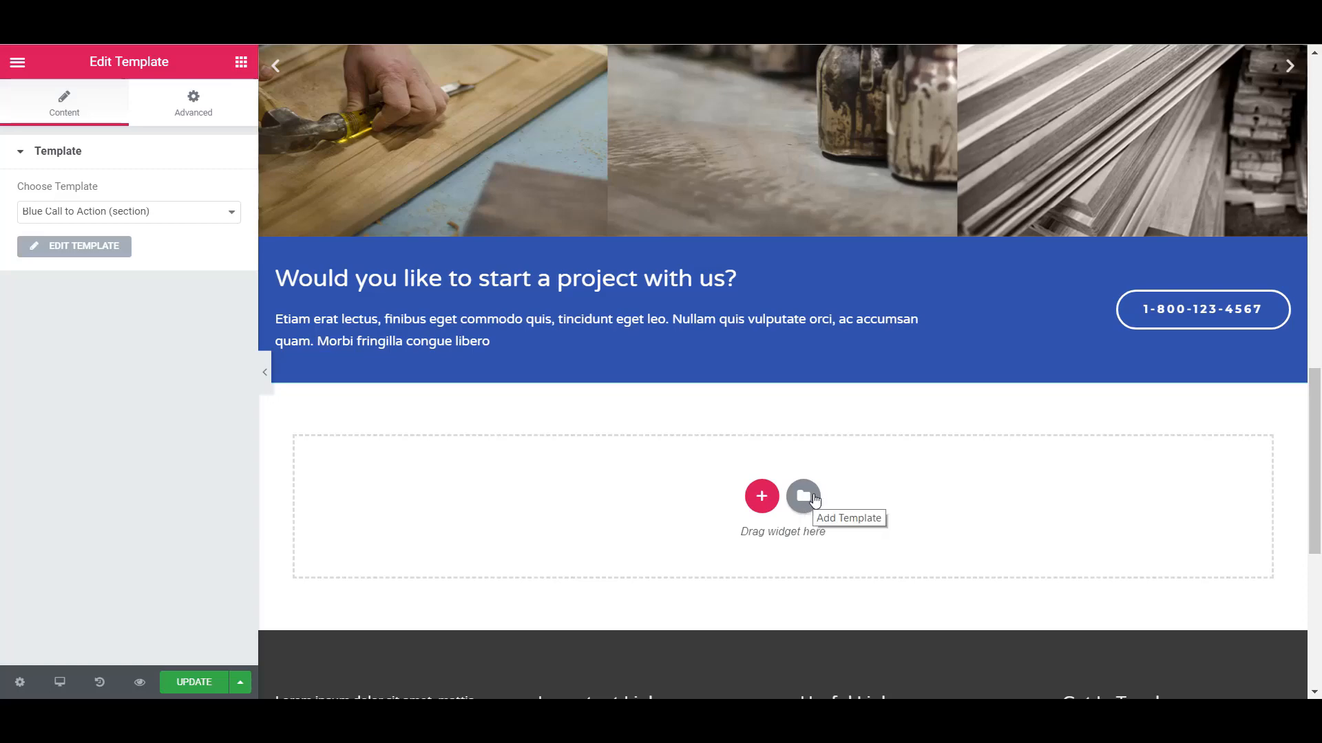
{"action": "left_click", "coordinate": [815, 499]}
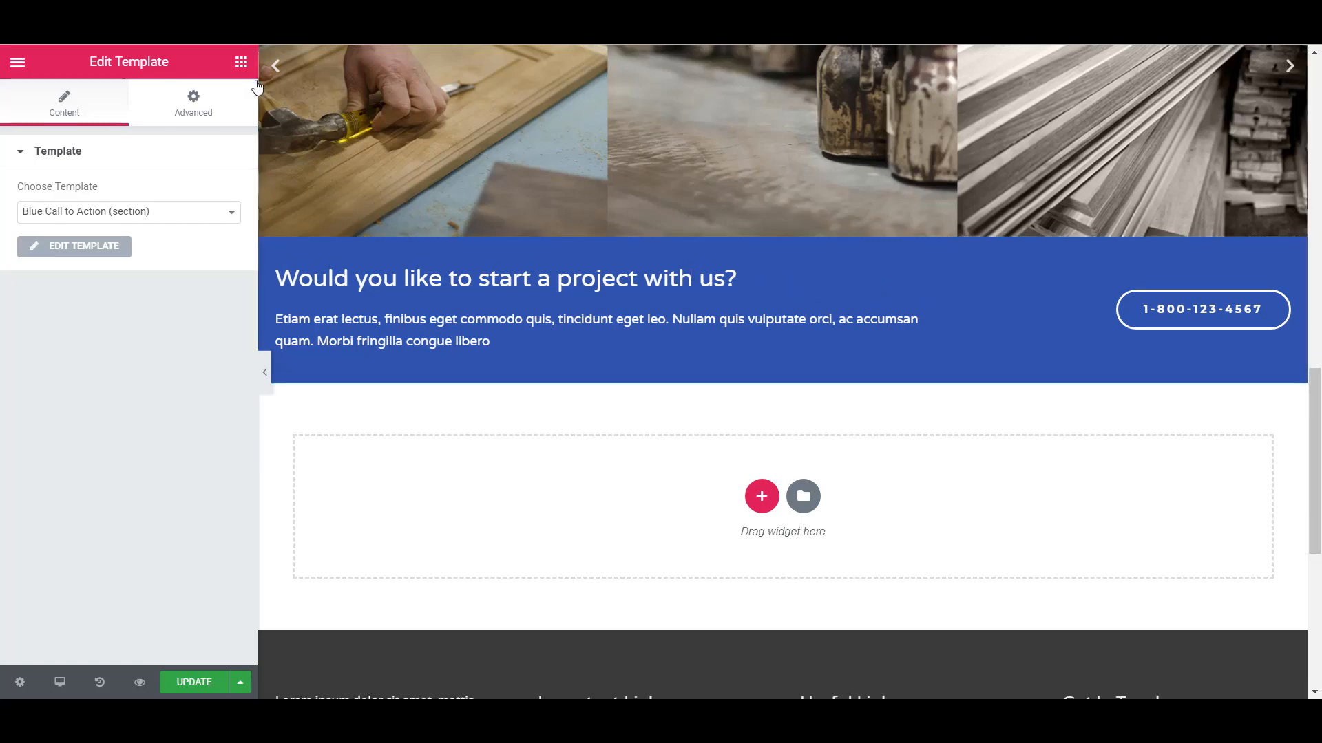
{"action": "left_click", "coordinate": [241, 62]}
{"action": "scroll", "coordinate": [107, 311], "scroll_direction": "down", "scroll_amount": 12}
{"action": "scroll", "coordinate": [106, 311], "scroll_direction": "down", "scroll_amount": 1}
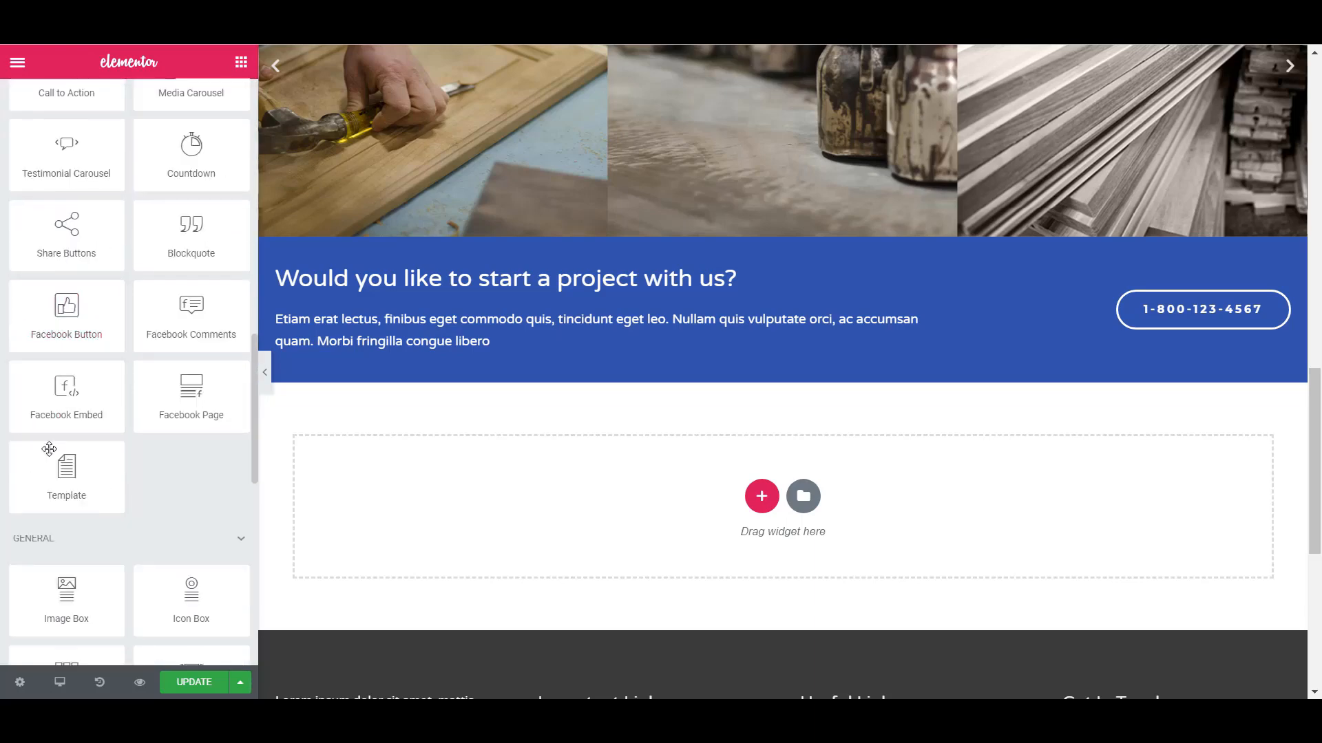
{"action": "left_click", "coordinate": [861, 286]}
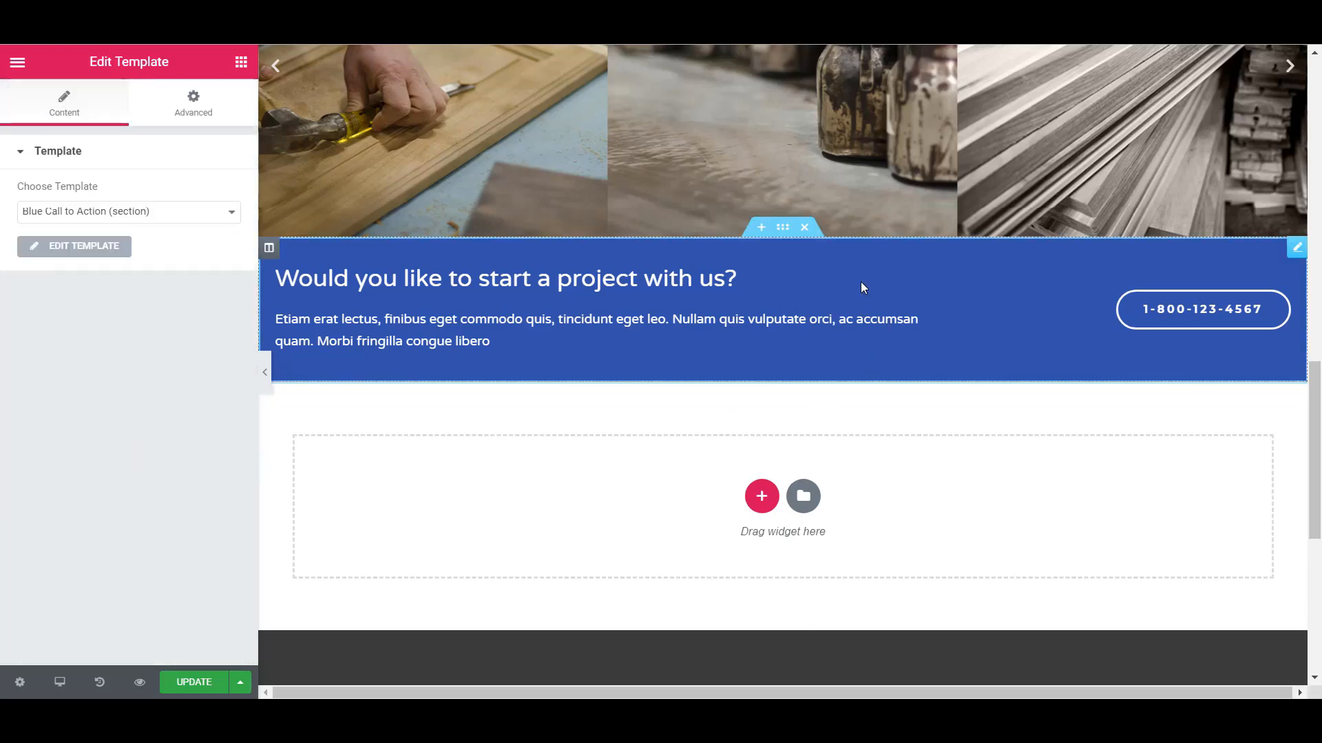
{"action": "left_click", "coordinate": [54, 213]}
{"action": "left_click", "coordinate": [67, 268]}
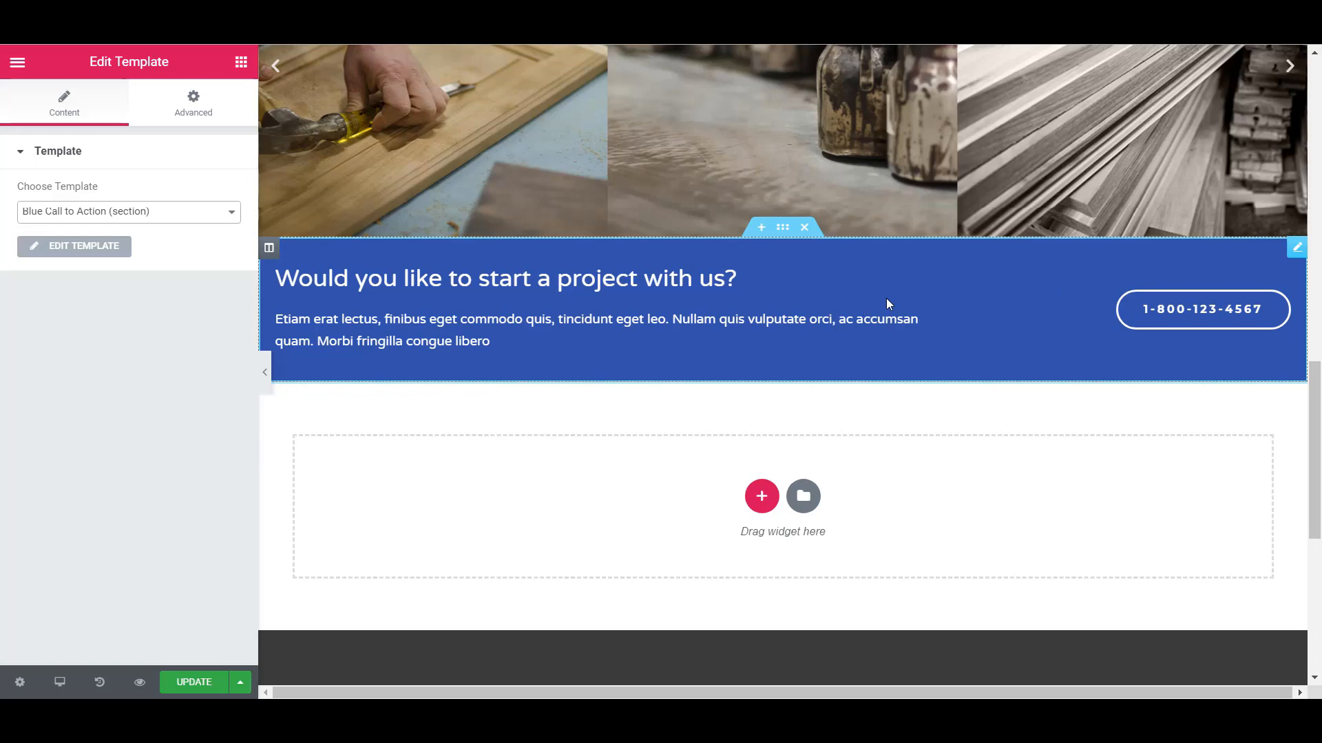
- Update the Landing 4 page and view it live in a new browser tab, checking the call-to-action section above the footer
{"action": "left_click", "coordinate": [189, 683]}
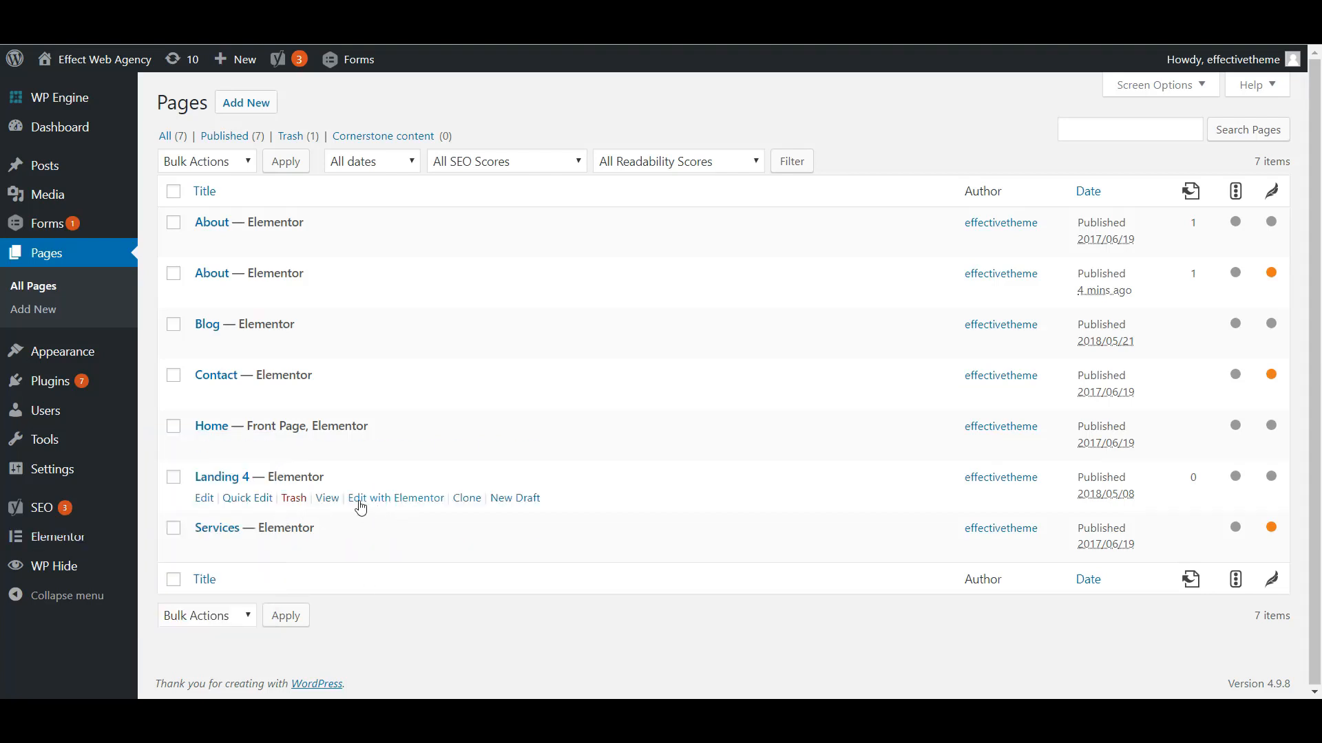
{"action": "right_click", "coordinate": [339, 505]}
{"action": "left_click", "coordinate": [372, 514]}
{"action": "left_click", "coordinate": [854, 17]}
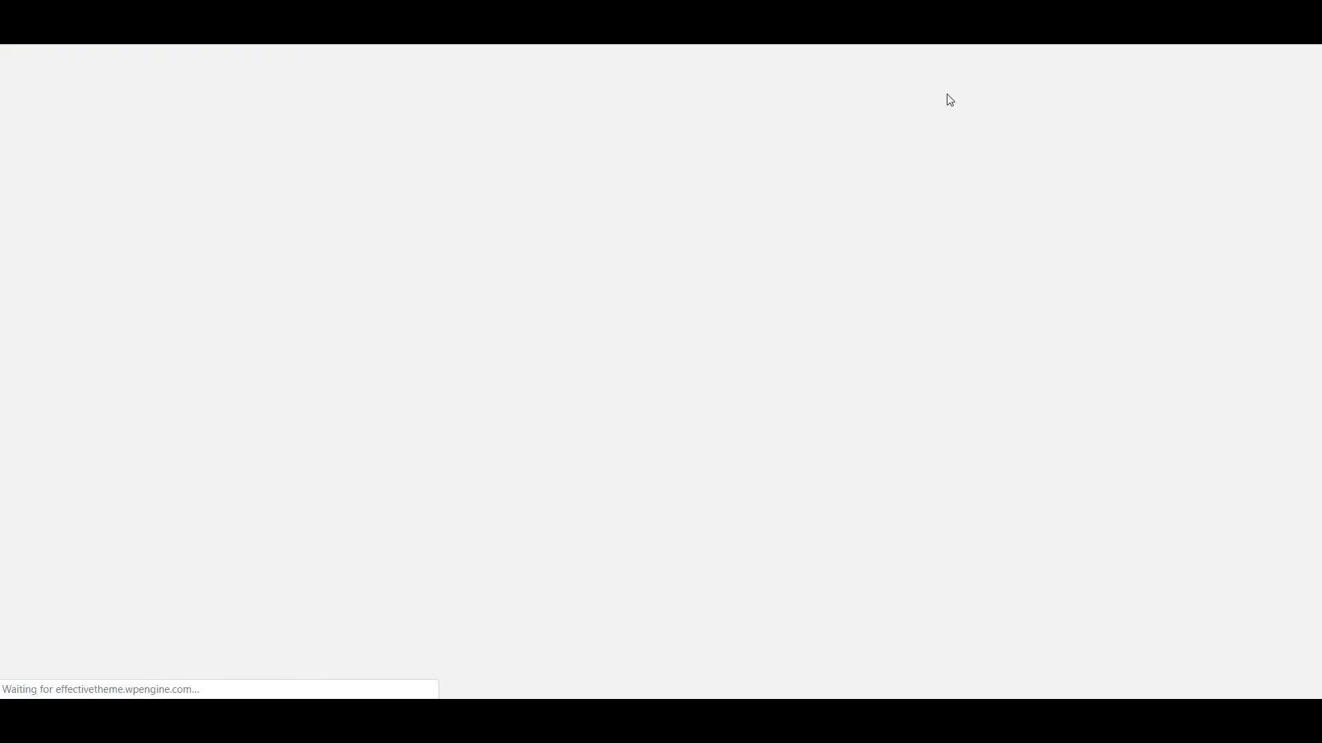
{"action": "scroll", "coordinate": [544, 398], "scroll_direction": "down", "scroll_amount": 10}
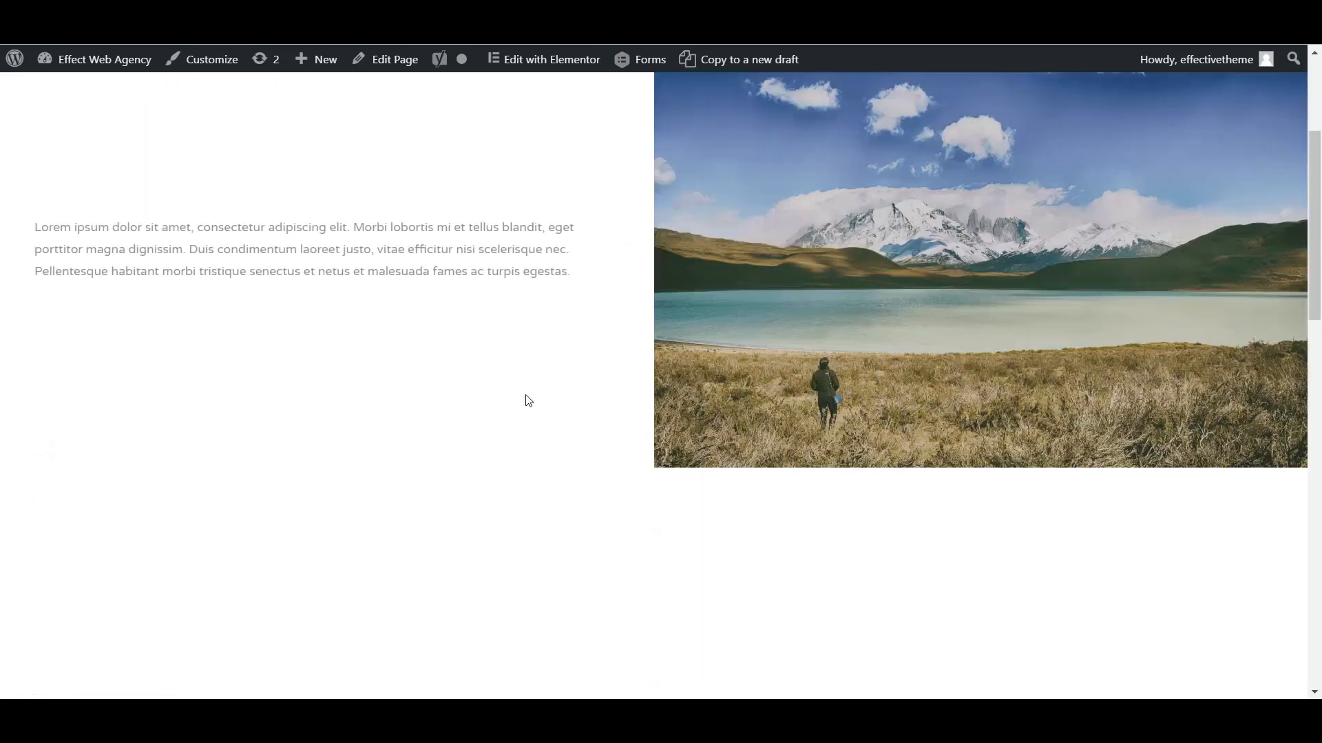
{"action": "scroll", "coordinate": [522, 394], "scroll_direction": "down", "scroll_amount": 5}
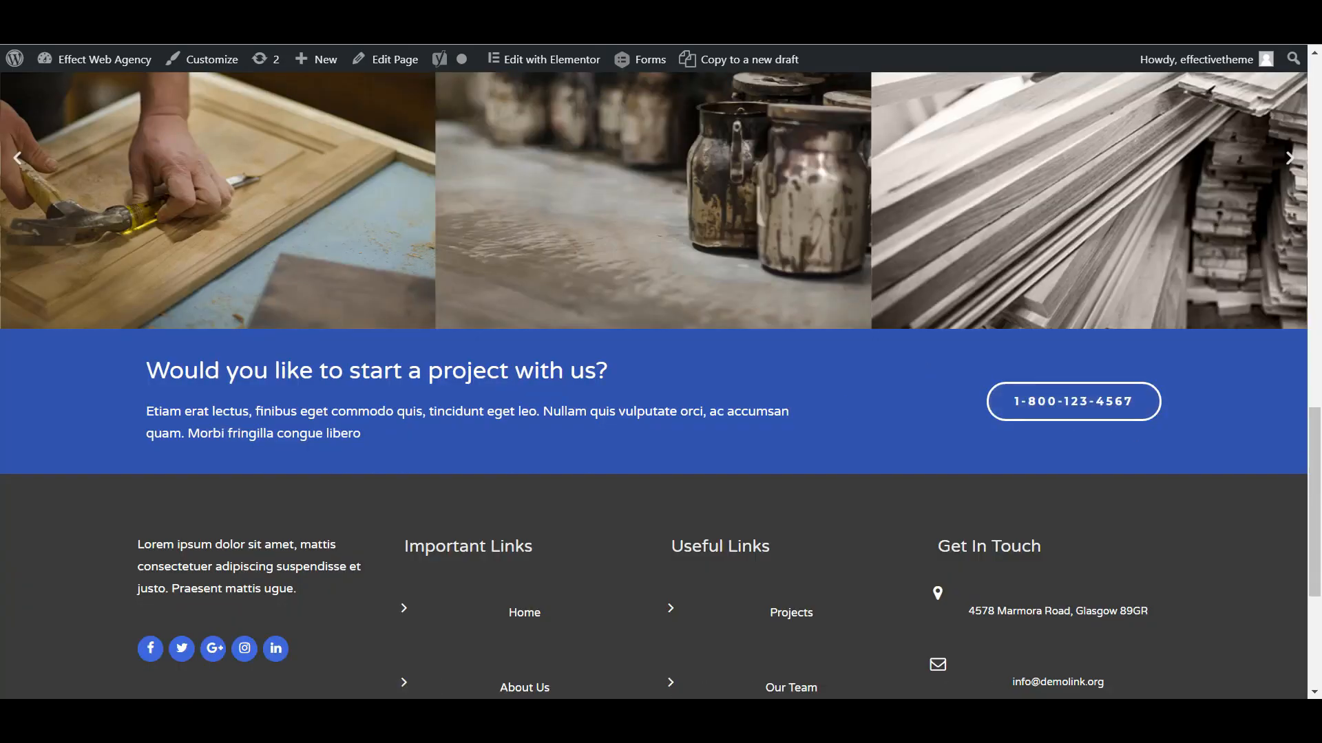
- From the My Templates list, open the Blue Call to Action template for editing with Elementor
{"action": "key", "text": "ctrl+shift+Tab"}
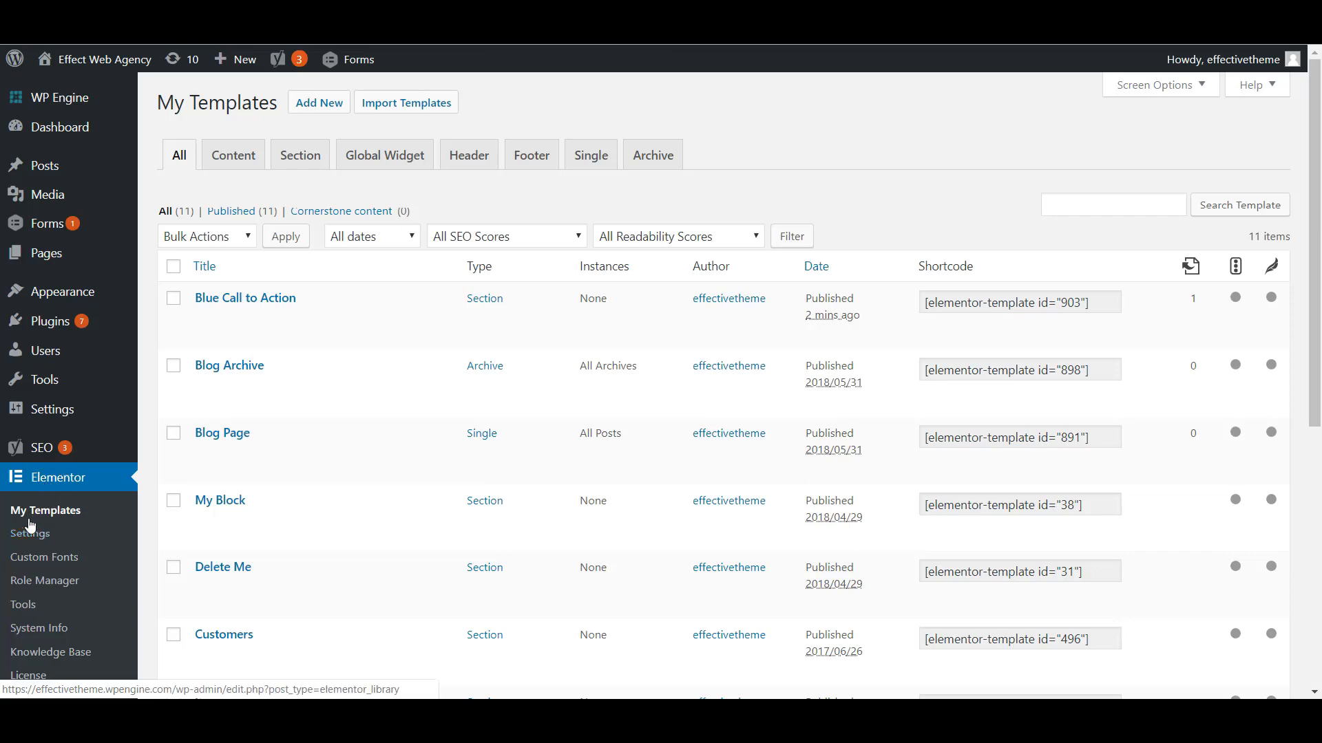
{"action": "mouse_move", "coordinate": [227, 303]}
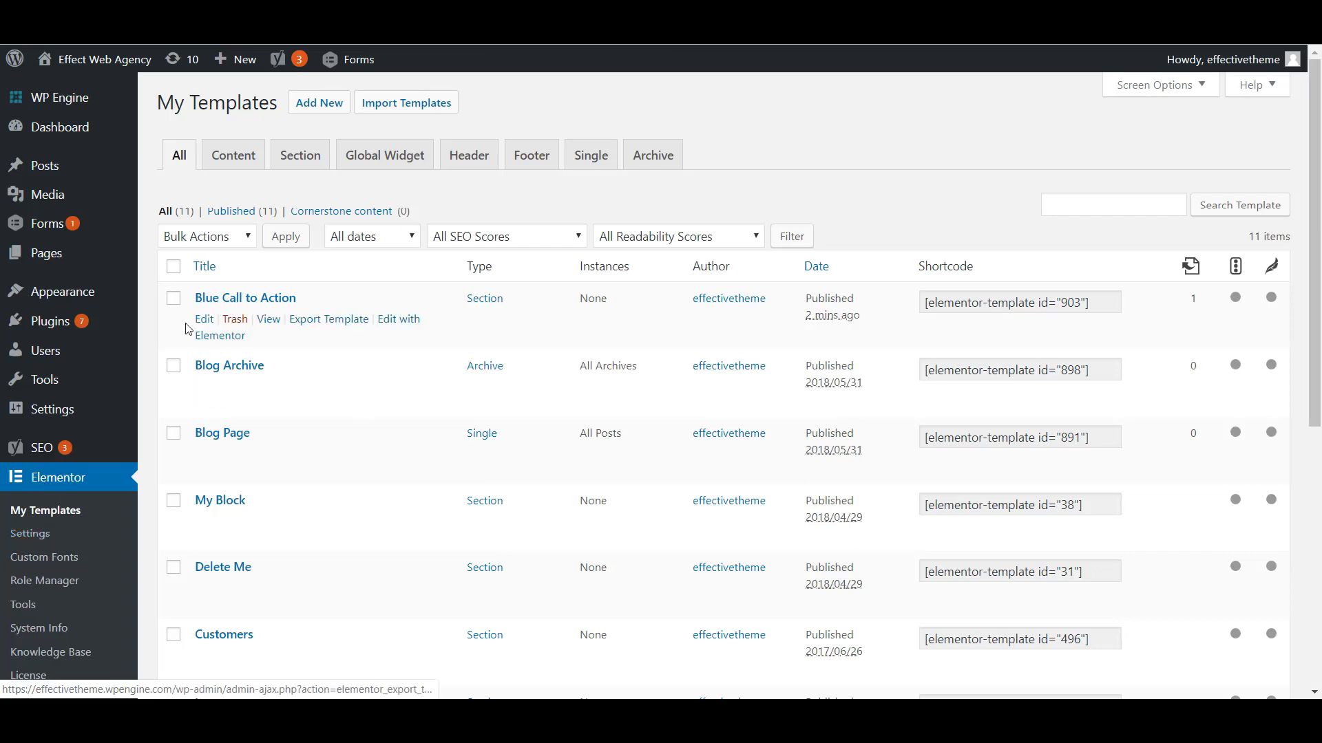
{"action": "left_click", "coordinate": [401, 325]}
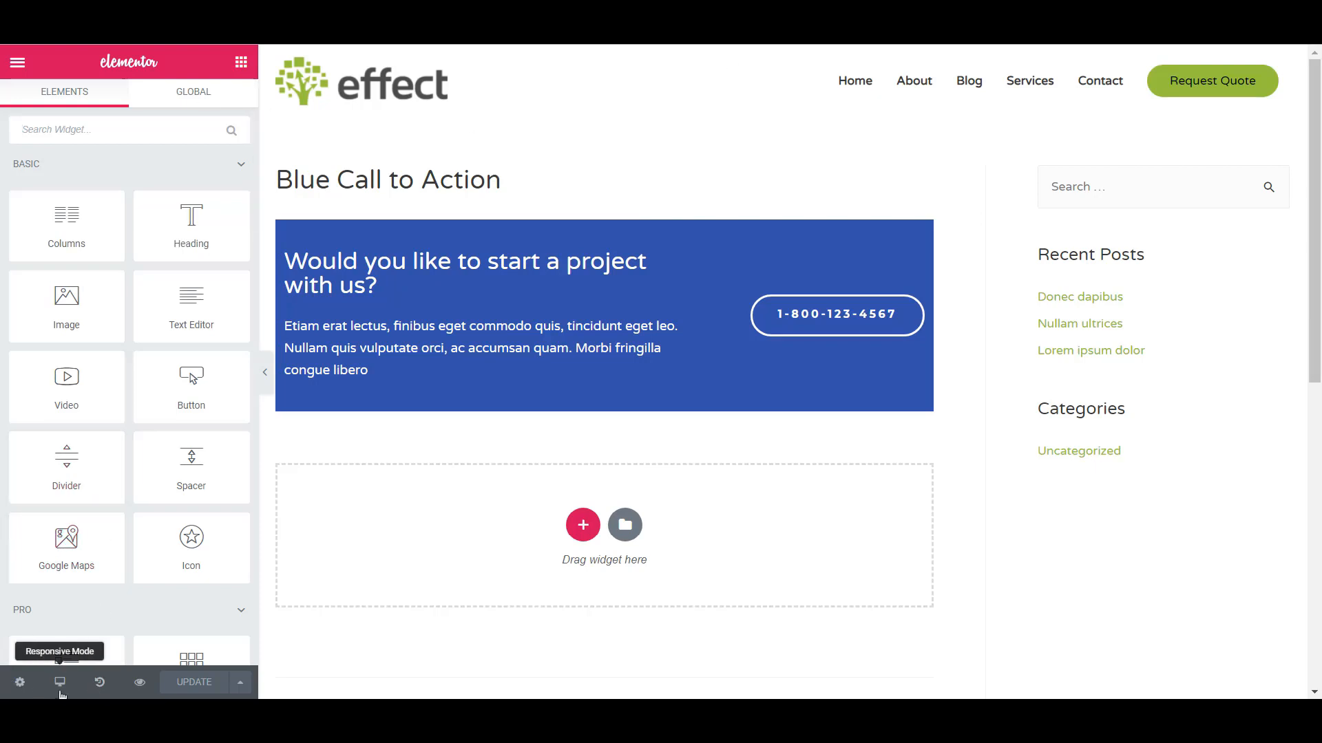
- Review the template's general and preview settings, including the options for previewing dynamic content
{"action": "left_click", "coordinate": [20, 684]}
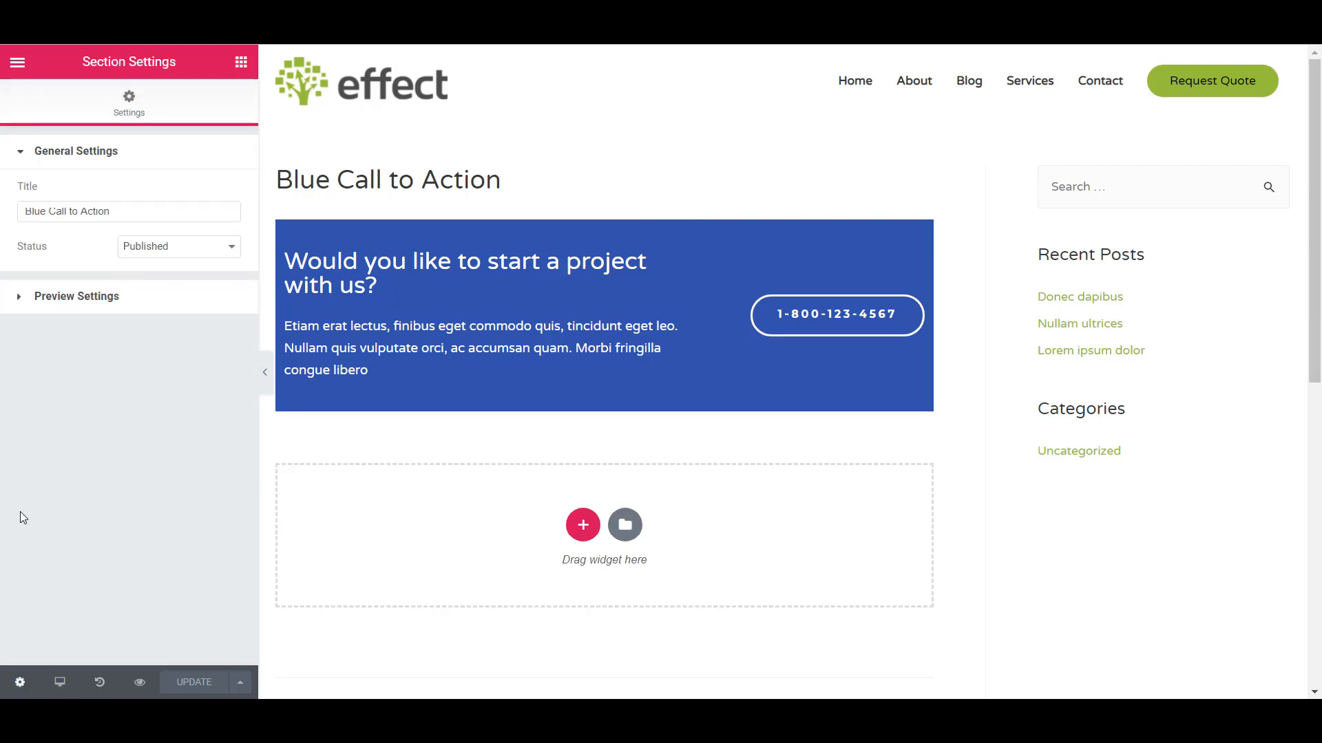
{"action": "left_click", "coordinate": [55, 308]}
{"action": "left_click", "coordinate": [55, 256]}
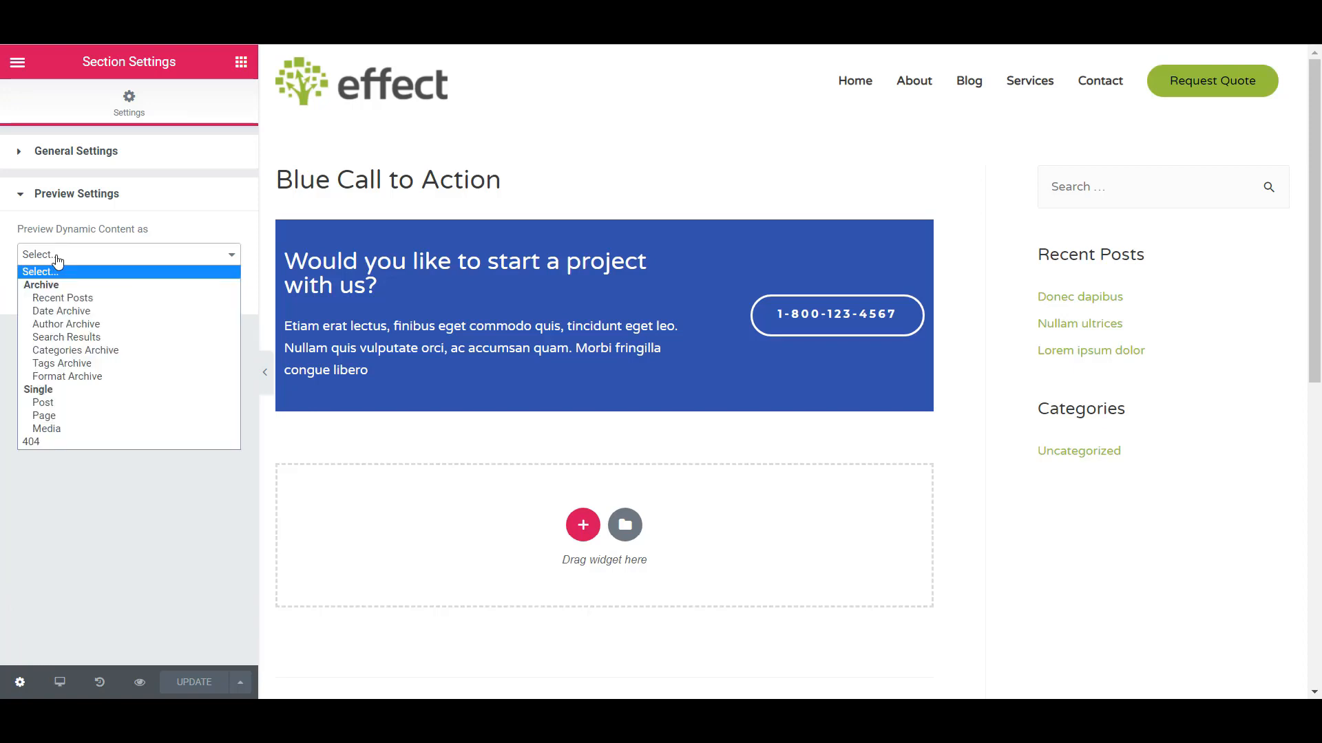
{"action": "left_click", "coordinate": [55, 256]}
{"action": "left_click", "coordinate": [53, 152]}
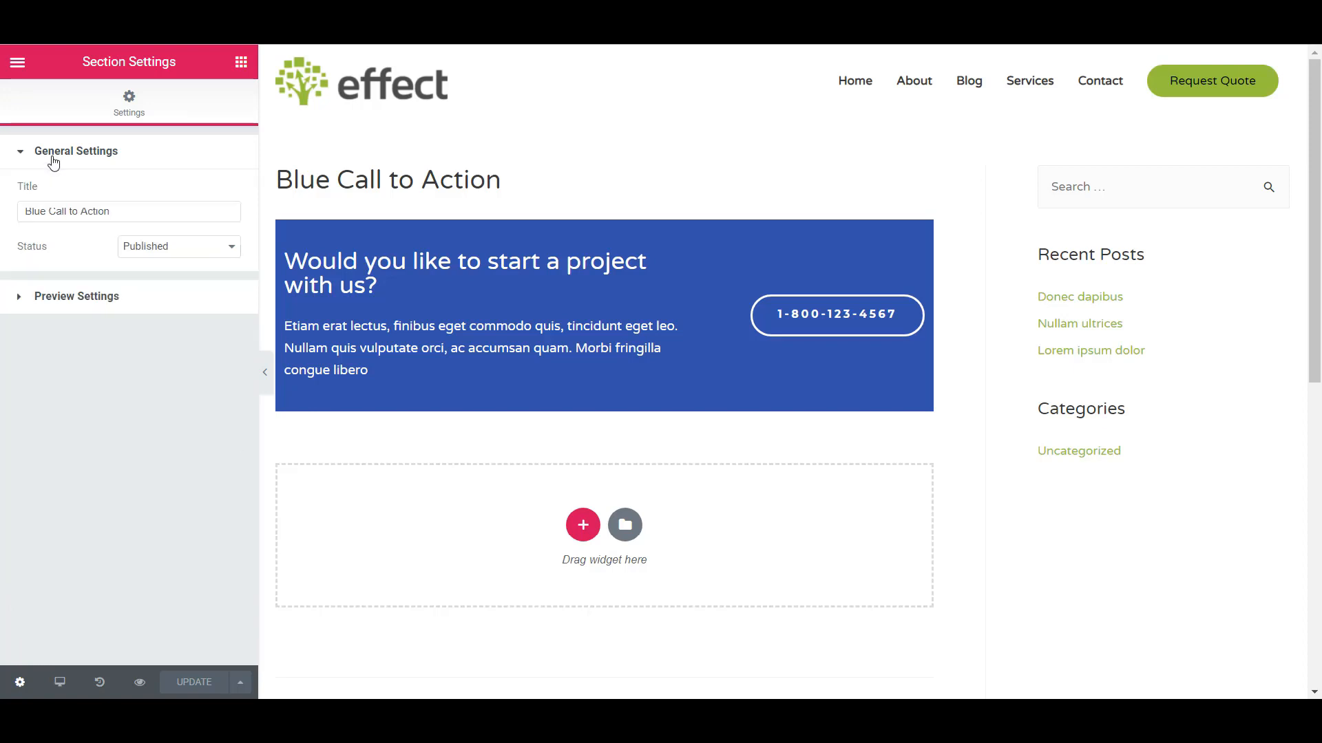
- Exit the Elementor editor to the Blue Call to Action template's WordPress edit screen
{"action": "left_click", "coordinate": [18, 63]}
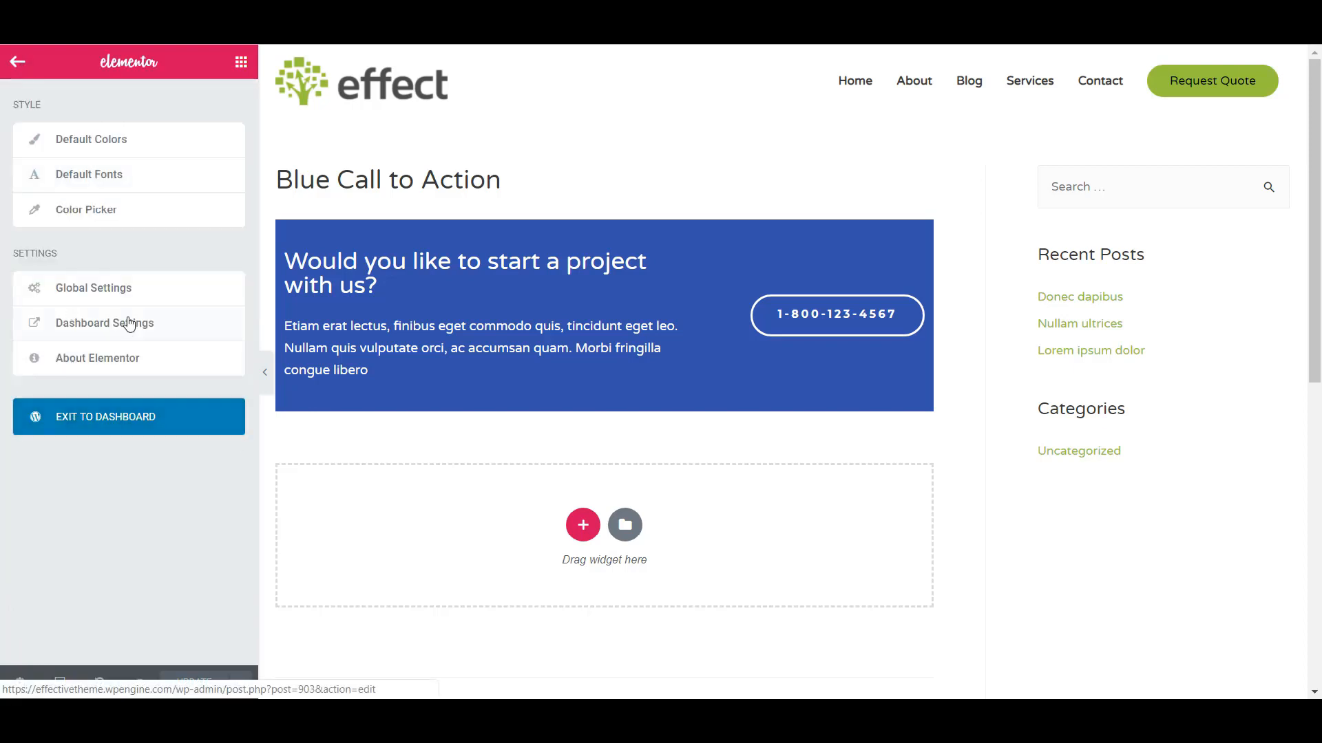
{"action": "left_click", "coordinate": [102, 331]}
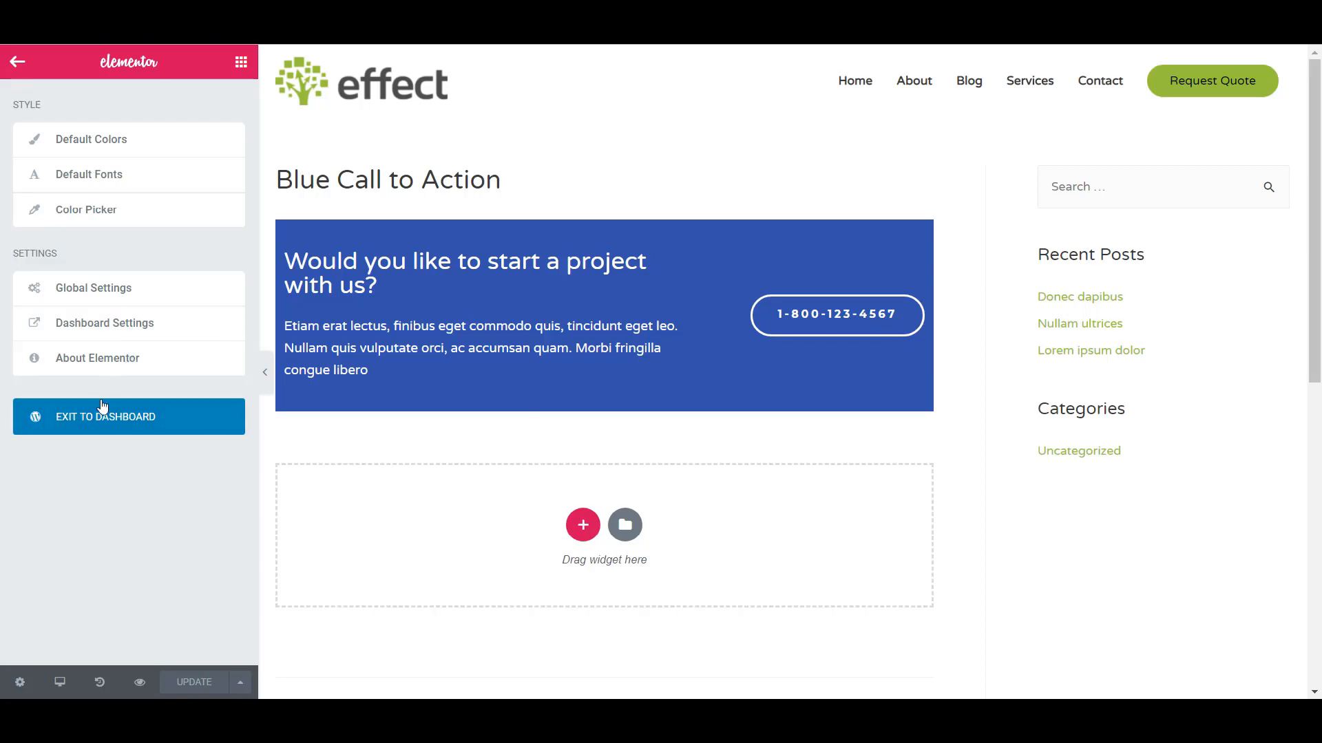
{"action": "left_click", "coordinate": [102, 411]}
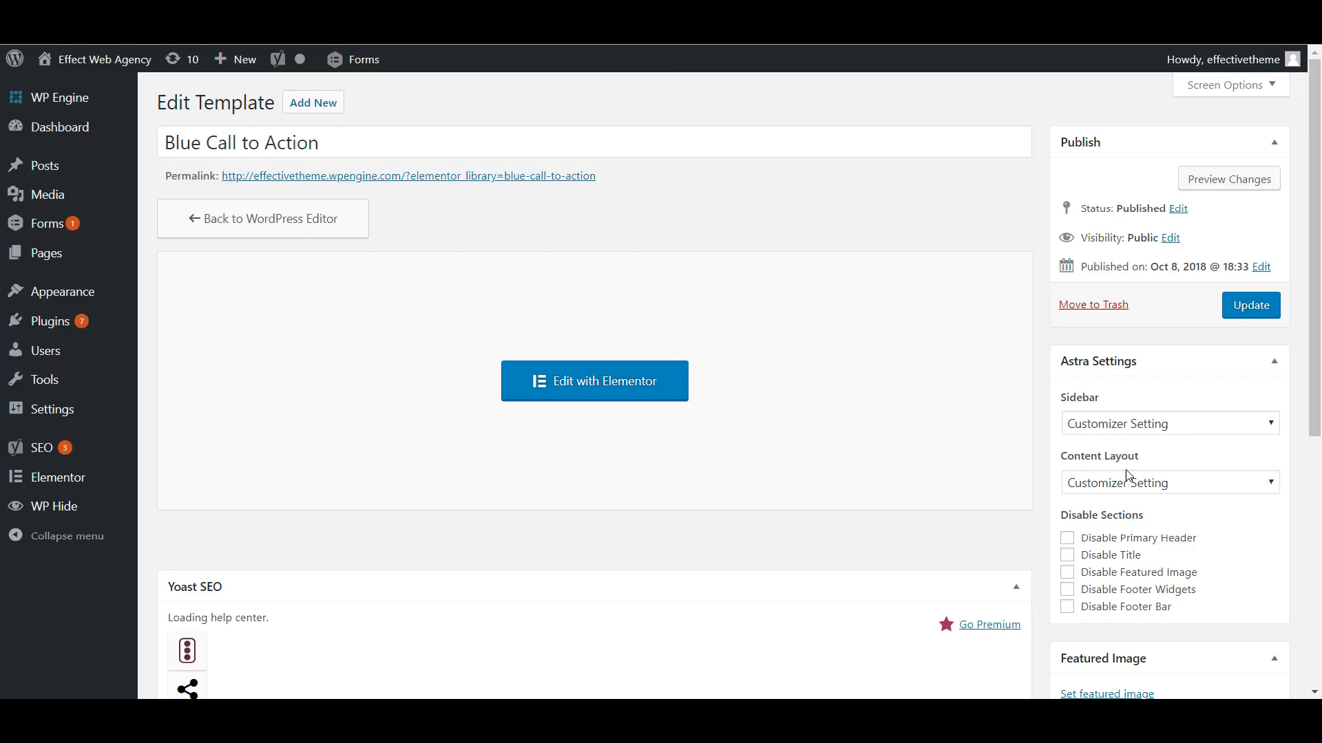
- Set the template's Astra content layout to Full Width / Stretched and update the template
{"action": "scroll", "coordinate": [1126, 473], "scroll_direction": "down", "scroll_amount": 3}
{"action": "scroll", "coordinate": [1130, 473], "scroll_direction": "up", "scroll_amount": 1}
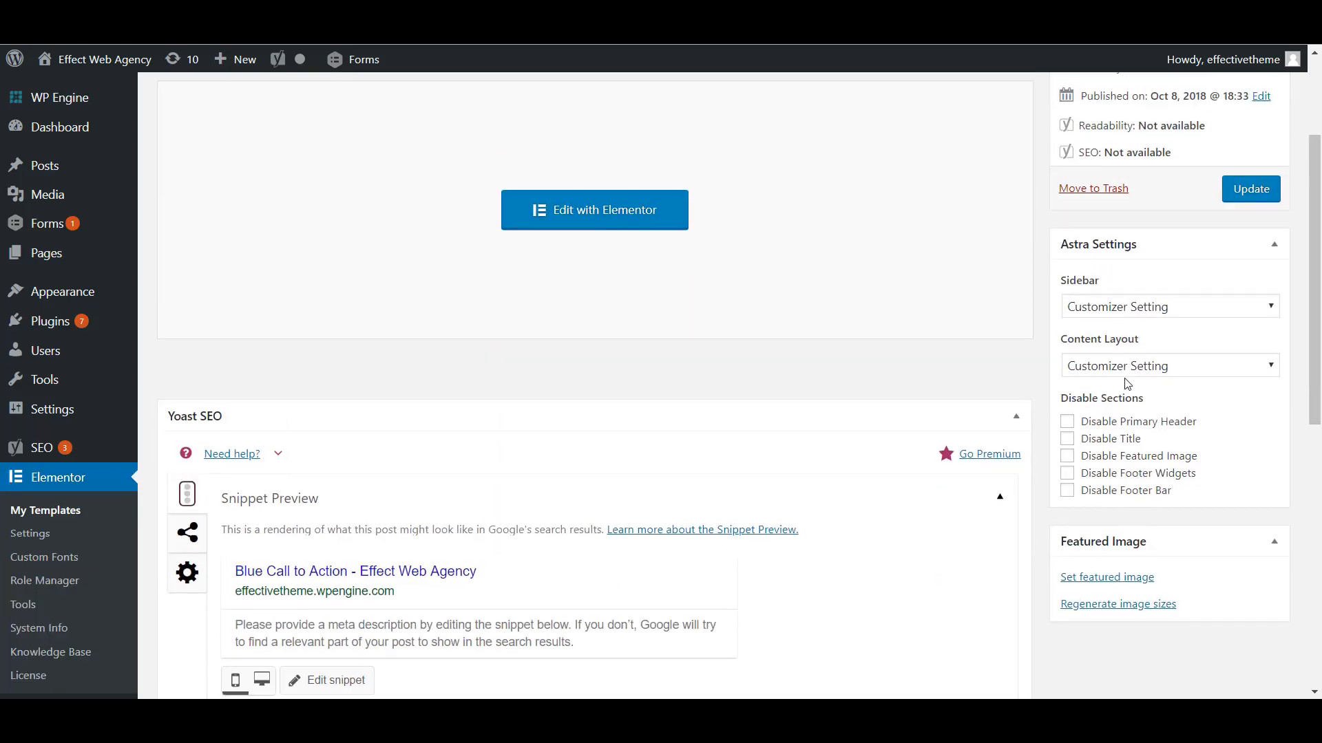
{"action": "left_click", "coordinate": [1126, 366]}
{"action": "left_click", "coordinate": [1118, 455]}
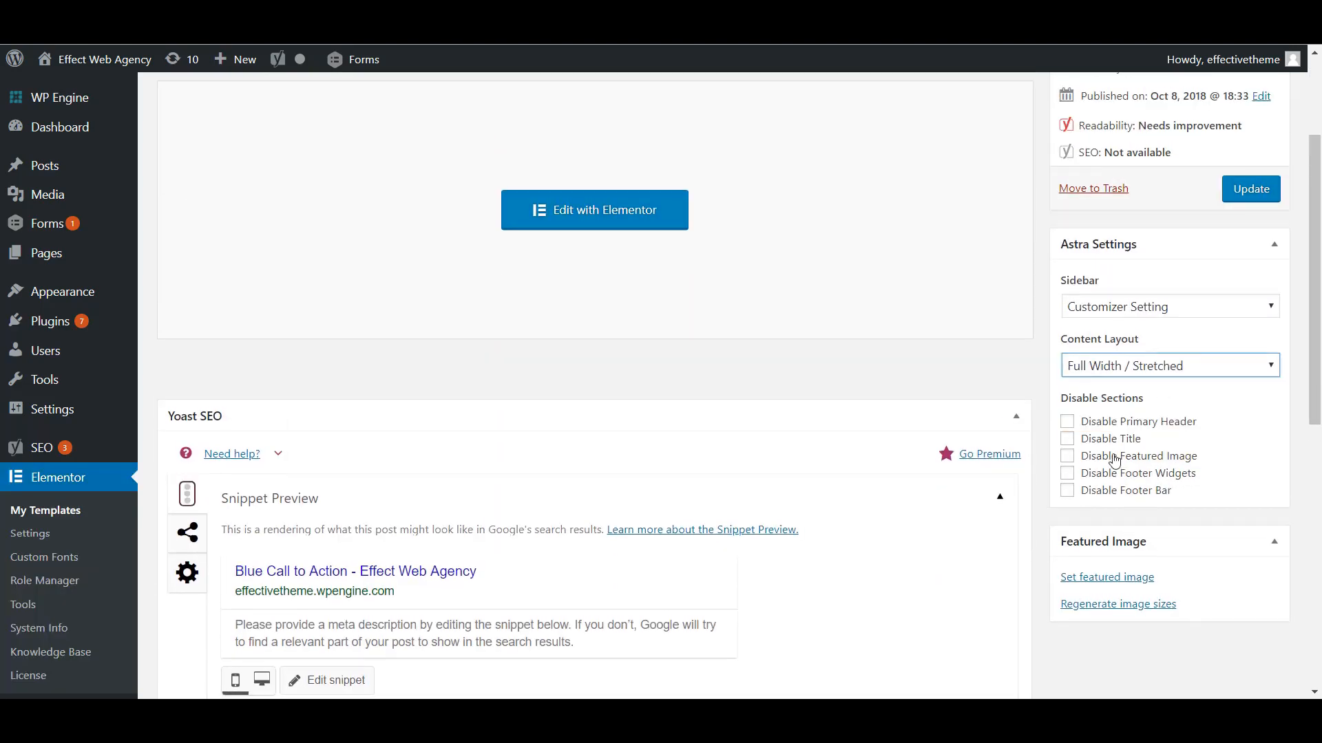
{"action": "scroll", "coordinate": [1039, 478], "scroll_direction": "up", "scroll_amount": 3}
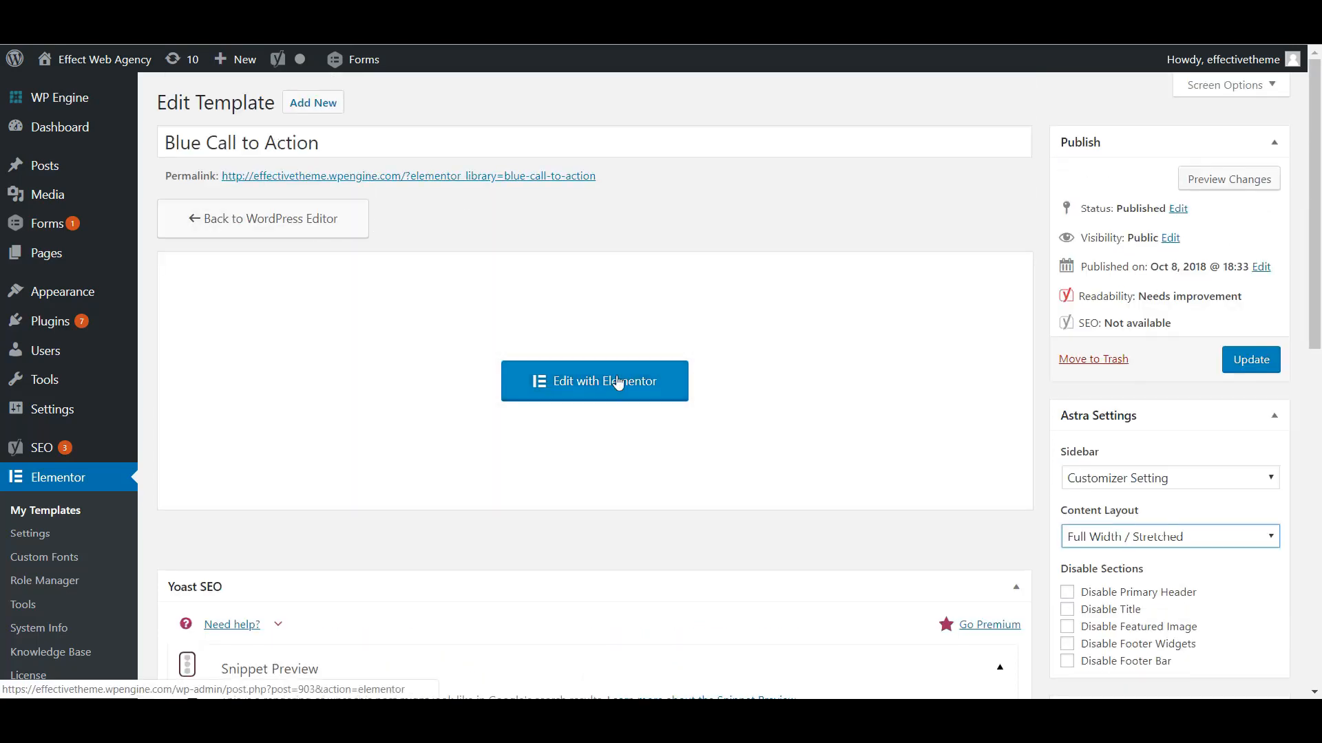
{"action": "left_click", "coordinate": [1248, 360]}
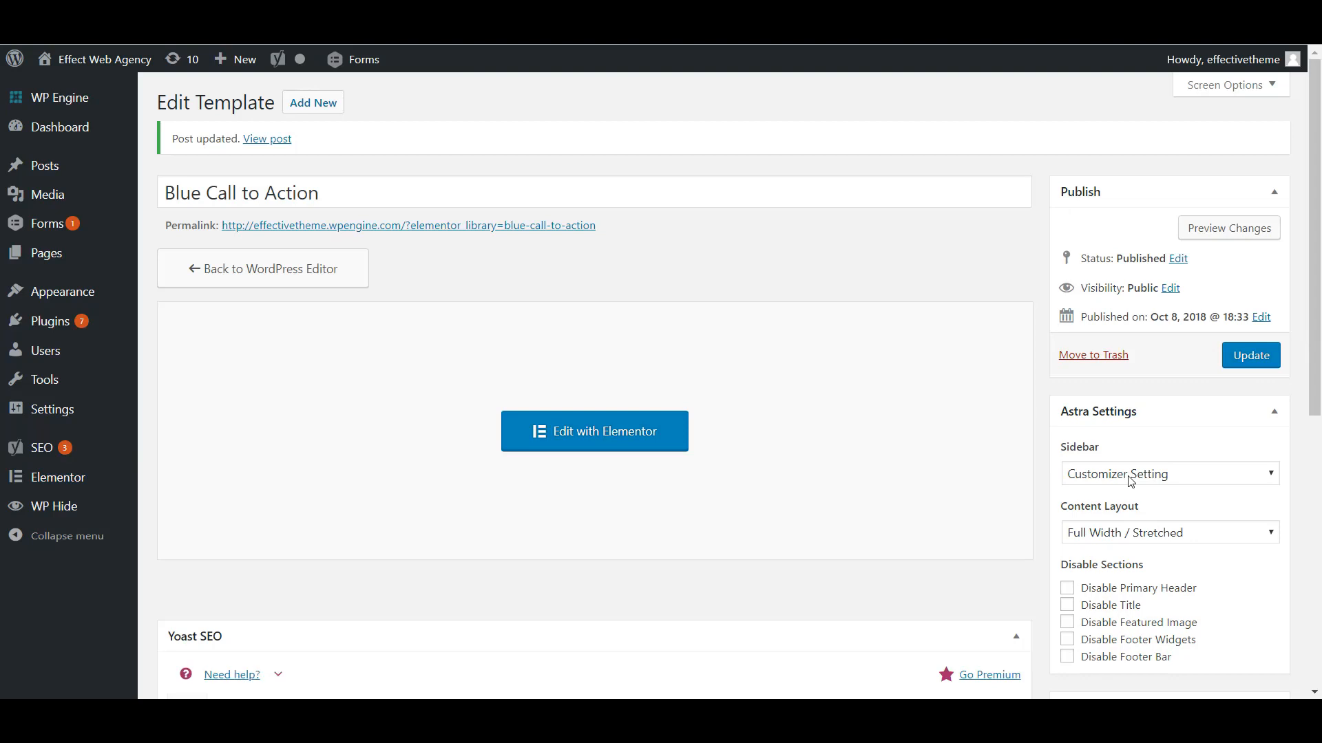
- Save the template with its Astra sidebar set to No Sidebar and reopen it in Elementor
{"action": "left_click", "coordinate": [1115, 528]}
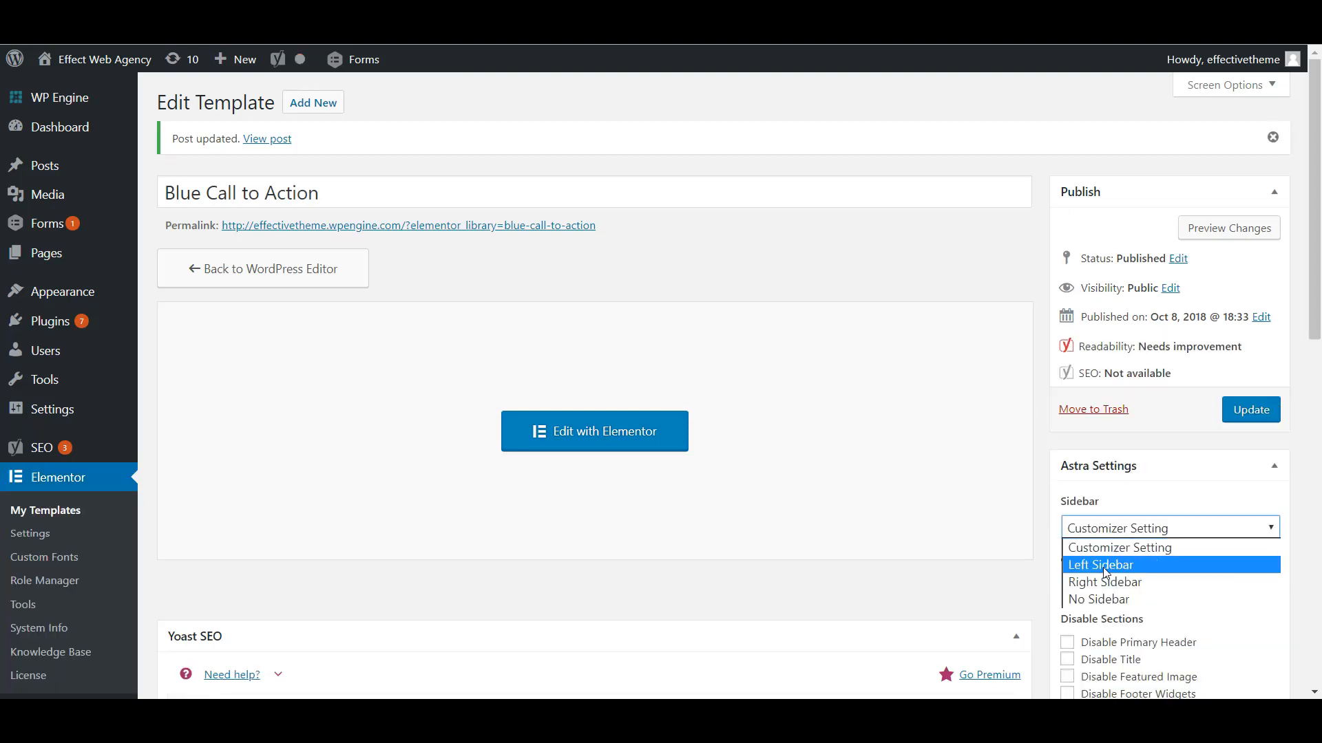
{"action": "left_click", "coordinate": [1105, 595]}
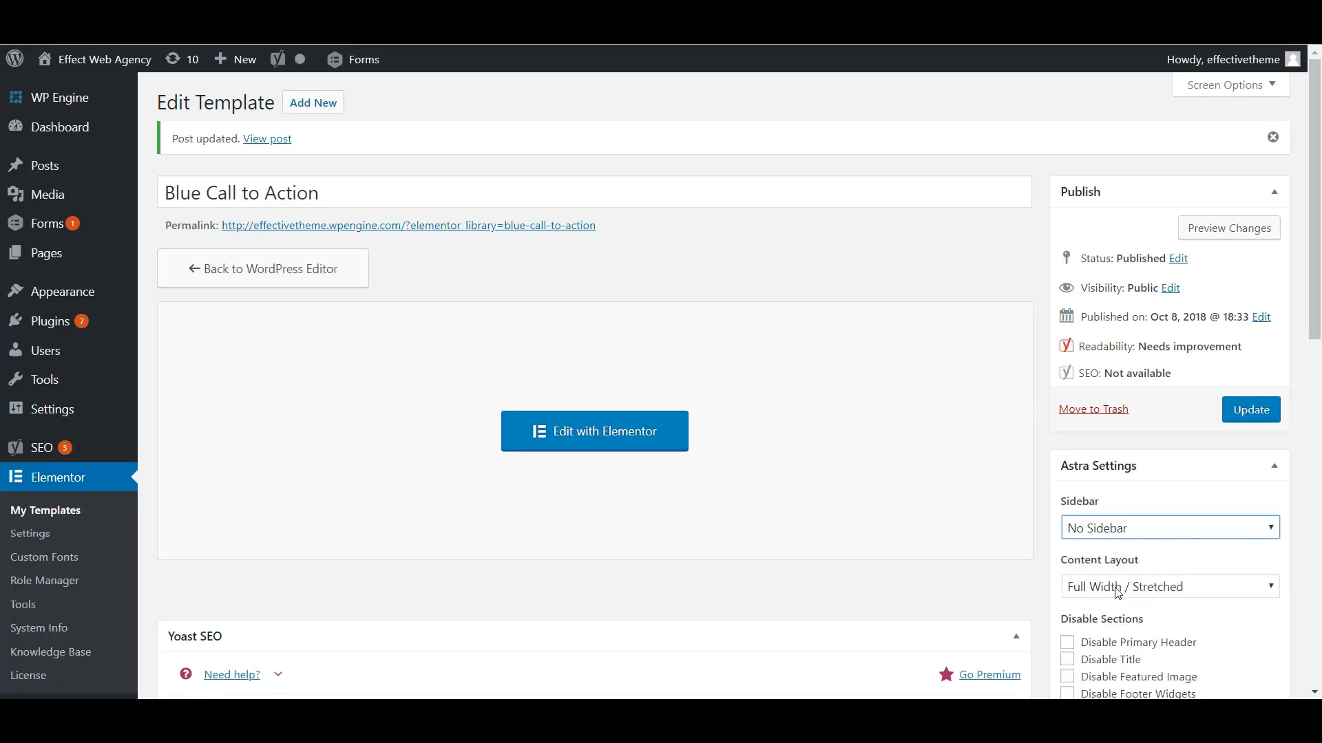
{"action": "left_click", "coordinate": [1246, 415]}
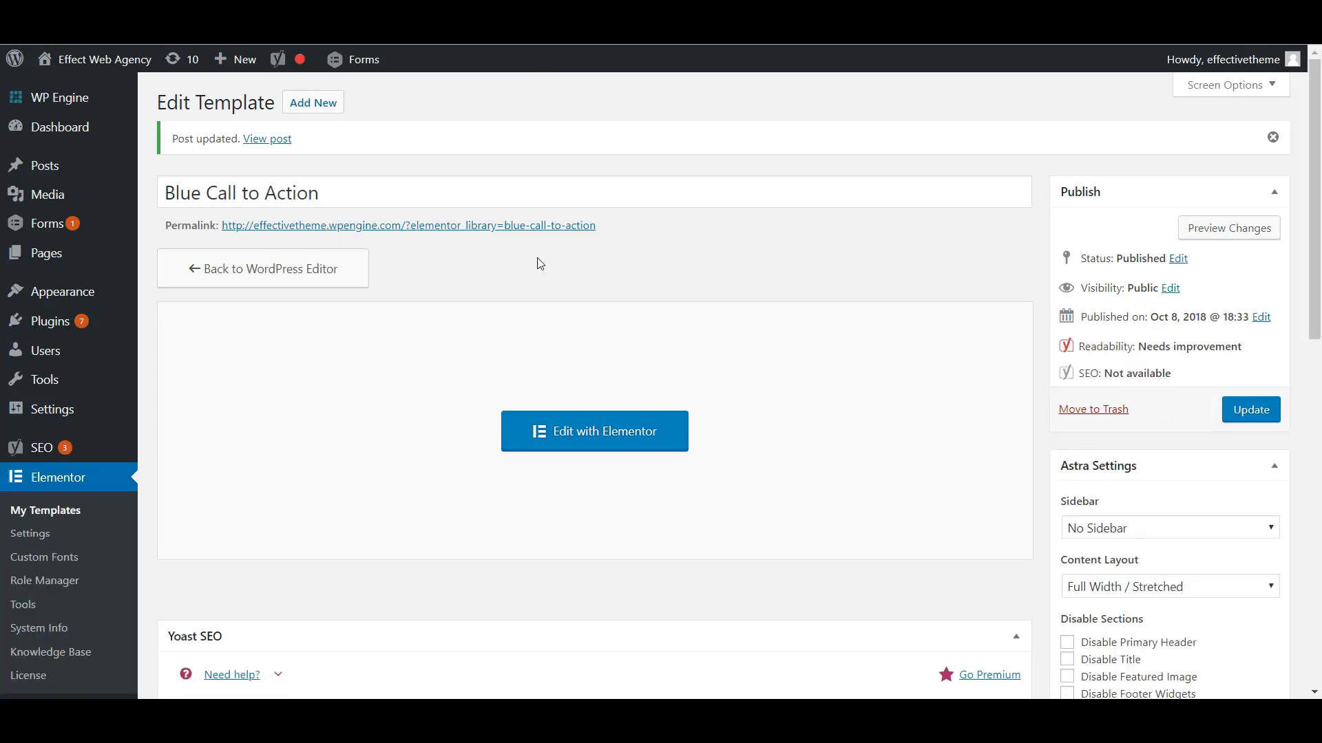
{"action": "left_click", "coordinate": [602, 448]}
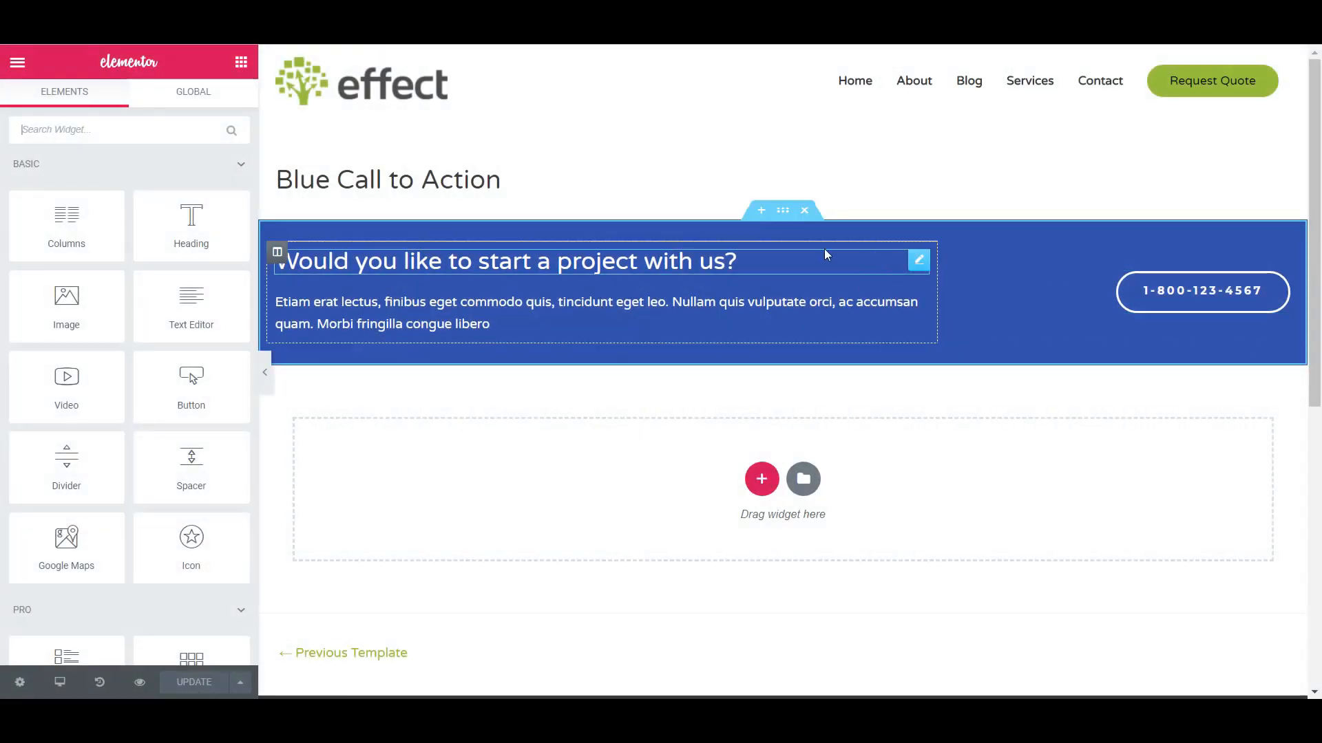
{"action": "left_click_drag", "start_coordinate": [276, 180], "coordinate": [531, 184]}
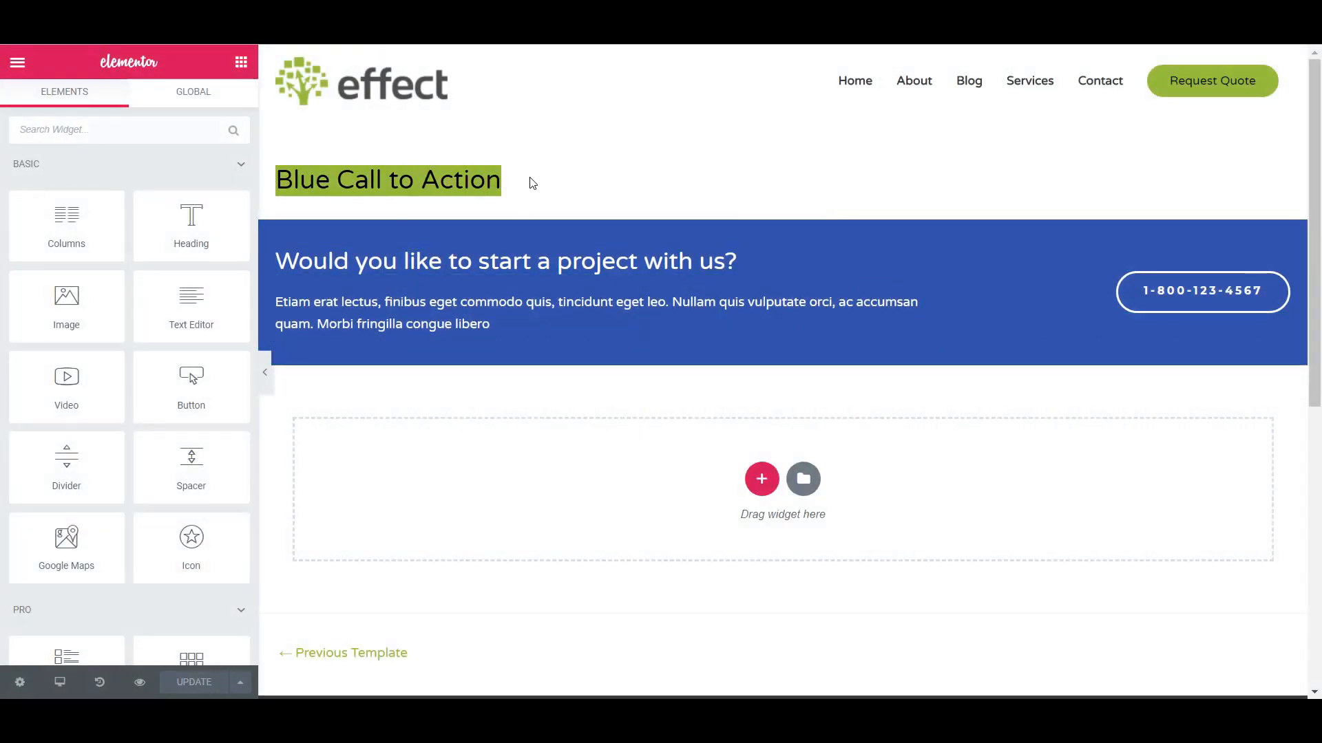
{"action": "left_click", "coordinate": [640, 182]}
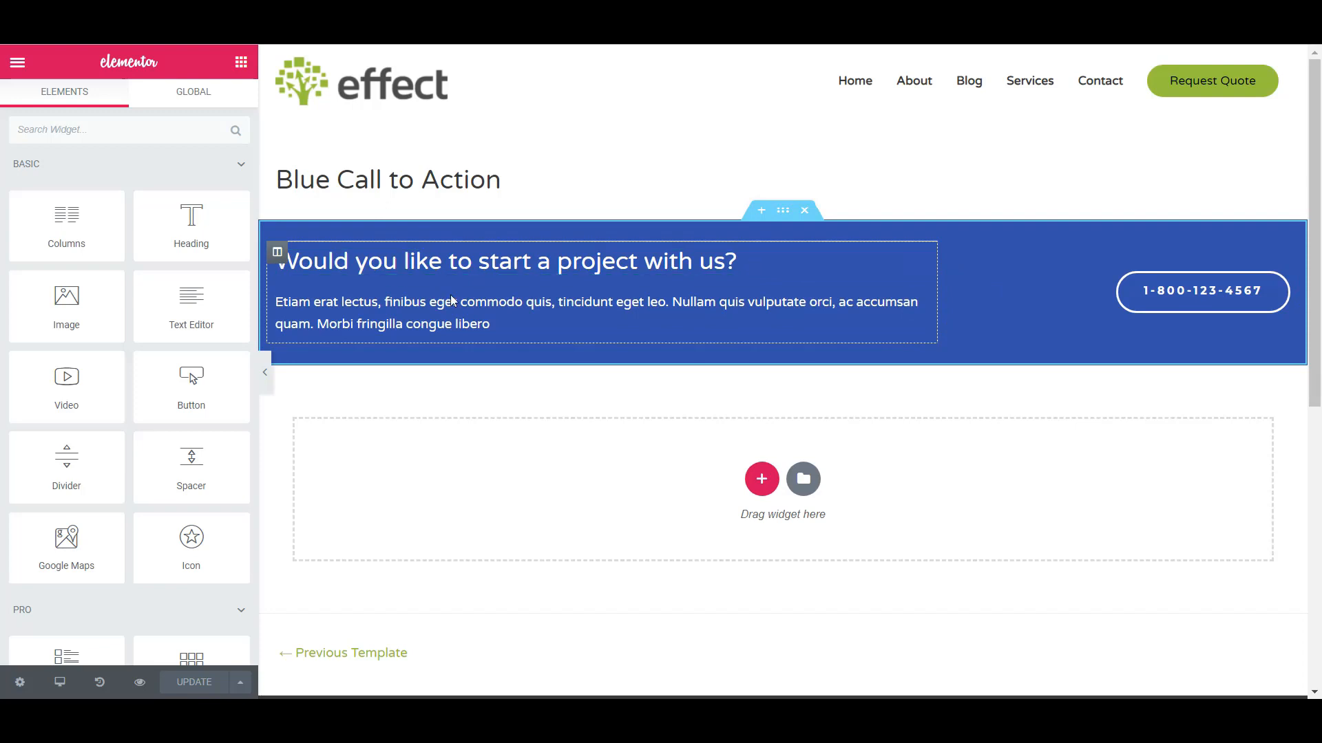
- Clear the paragraph text below the call-to-action heading and delete its widget from the Blue Call to Action template
{"action": "left_click", "coordinate": [509, 321]}
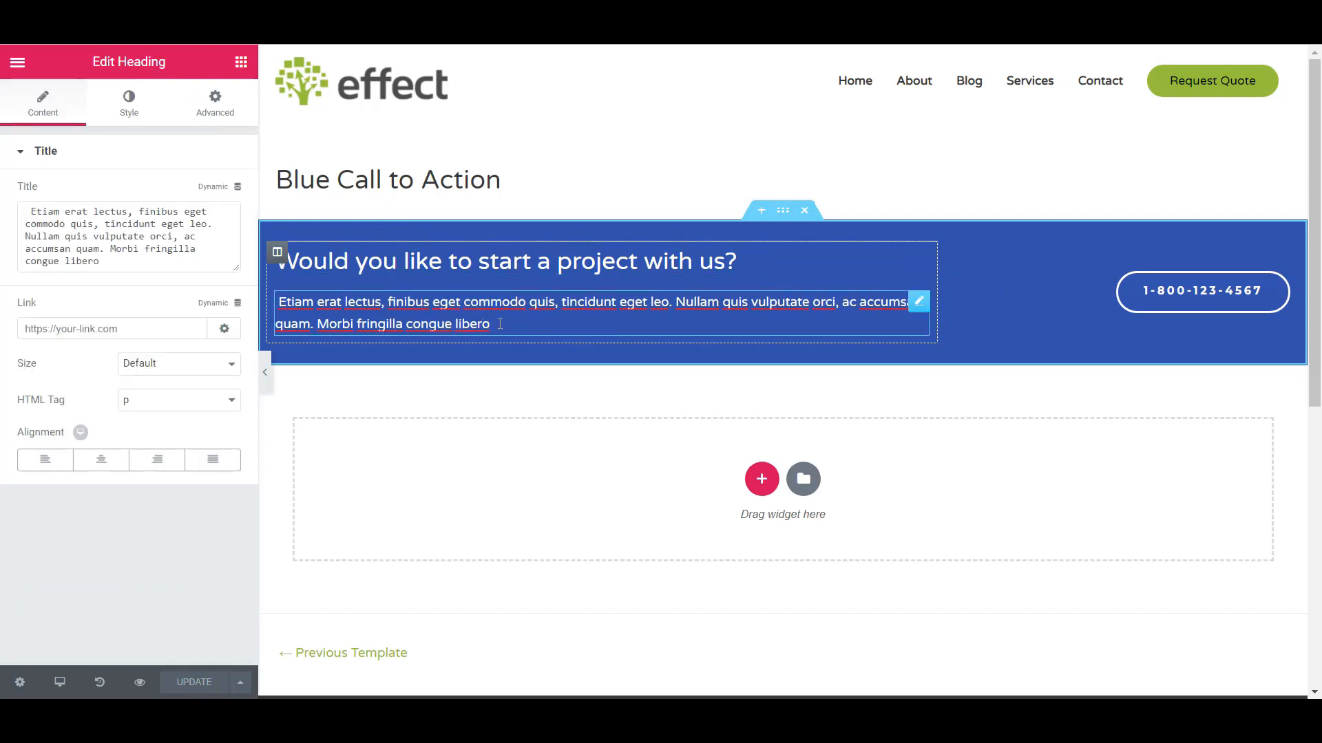
{"action": "left_click_drag", "start_coordinate": [500, 323], "coordinate": [270, 299]}
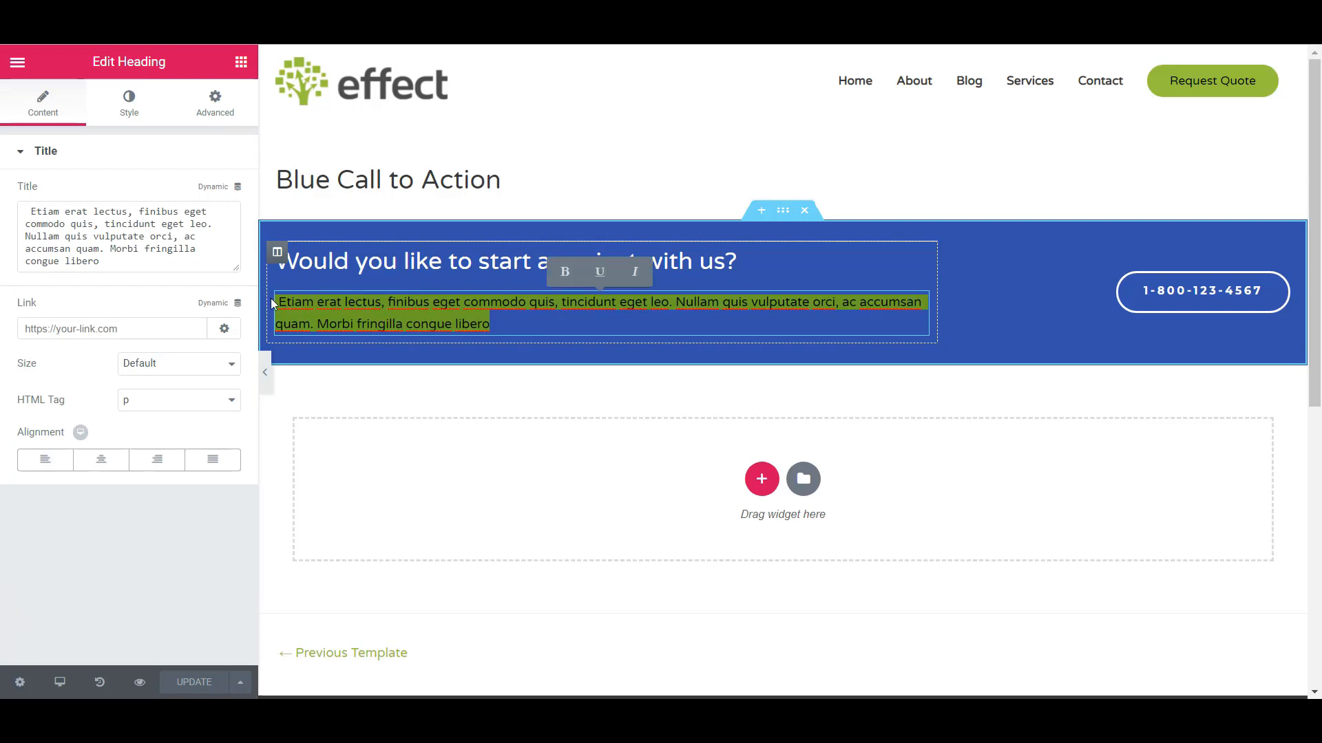
{"action": "key", "text": "BackSpace"}
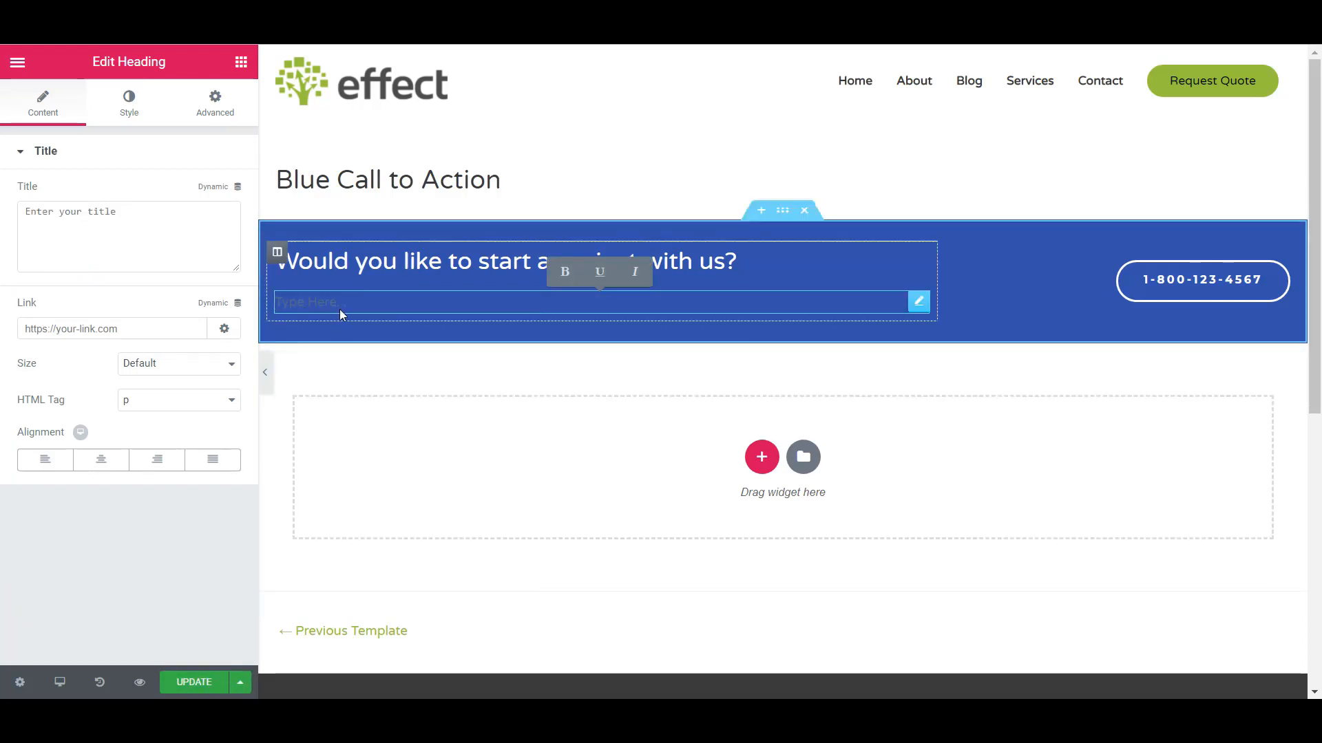
{"action": "right_click", "coordinate": [918, 303]}
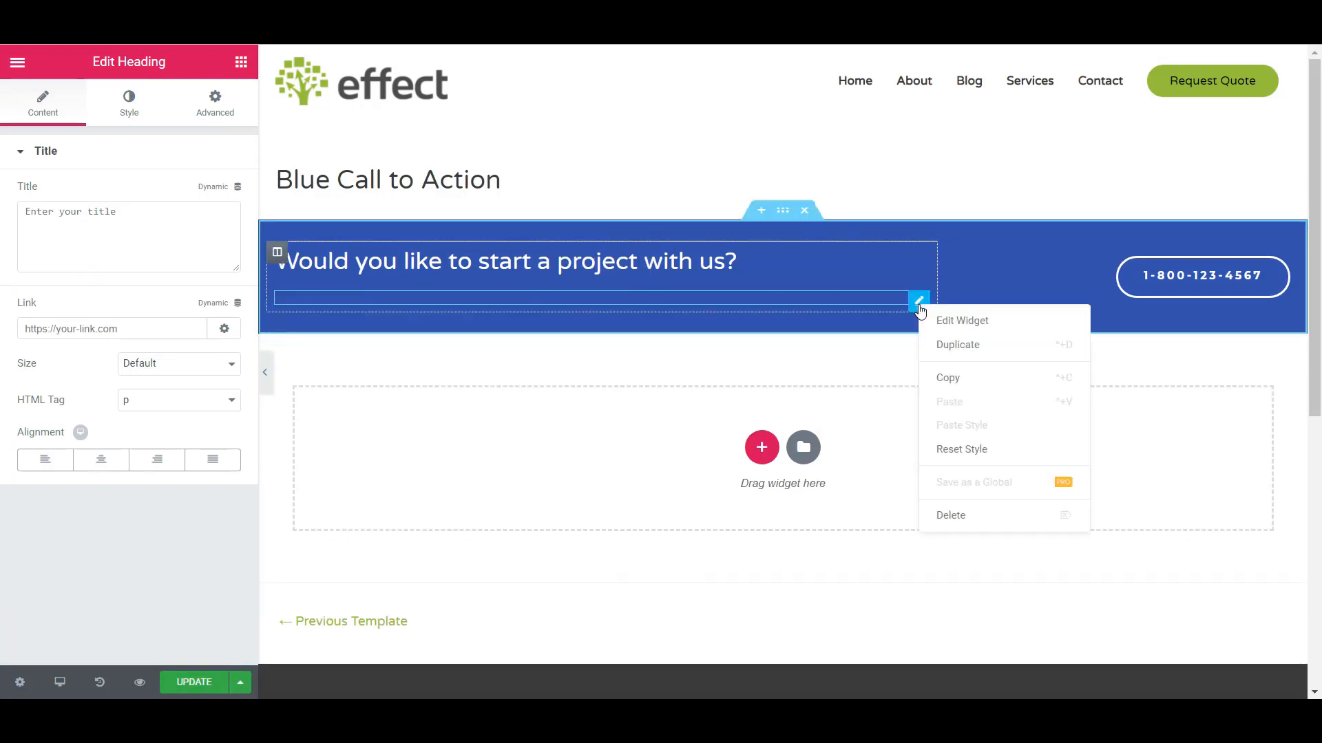
{"action": "left_click", "coordinate": [950, 521]}
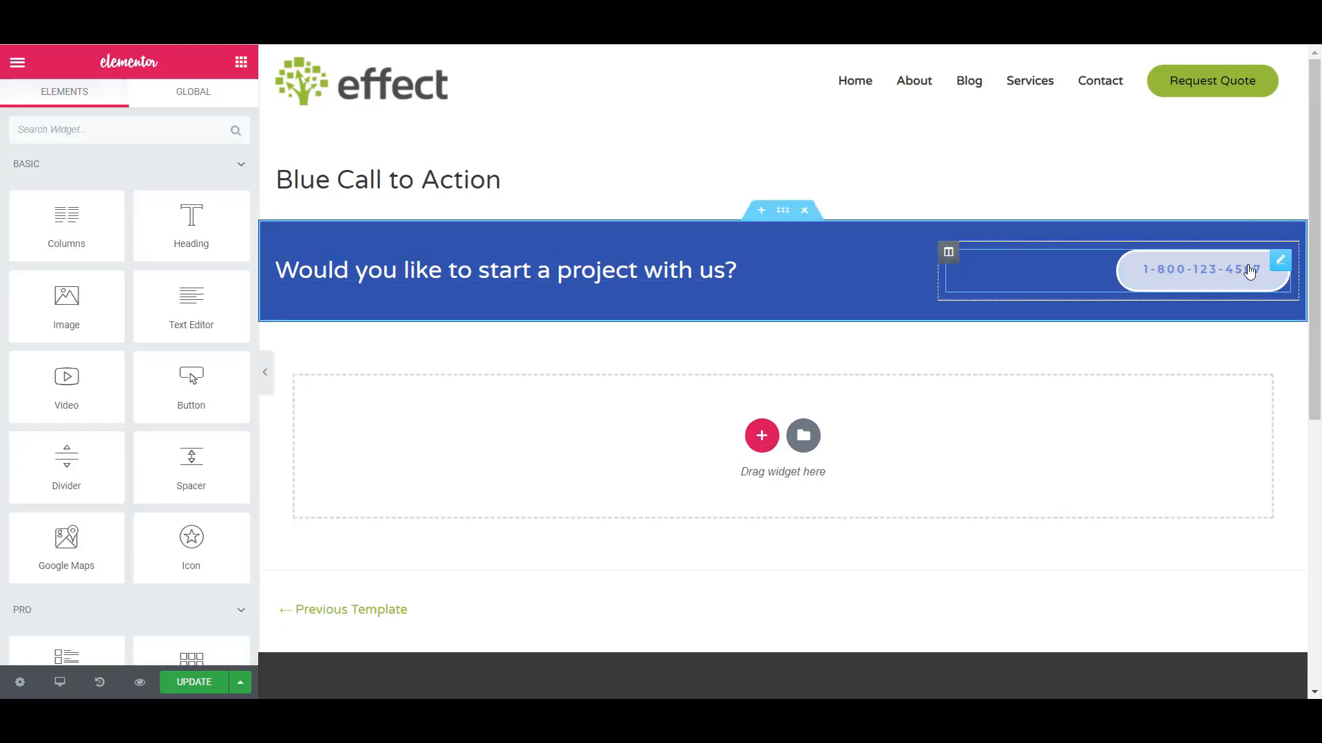
- Update the Blue Call to Action template and reload the live Landing 4 page to check the call-to-action section
{"action": "left_click", "coordinate": [195, 684]}
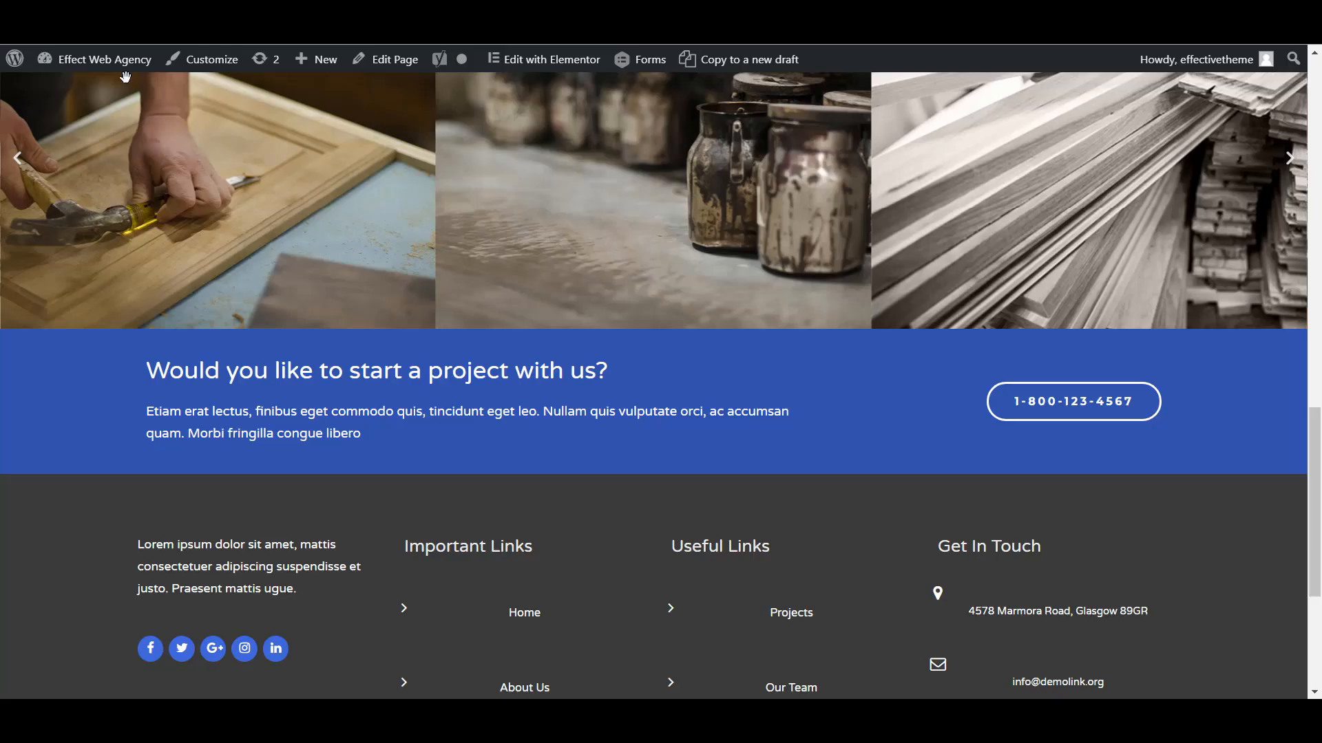
{"action": "left_click", "coordinate": [74, 34]}
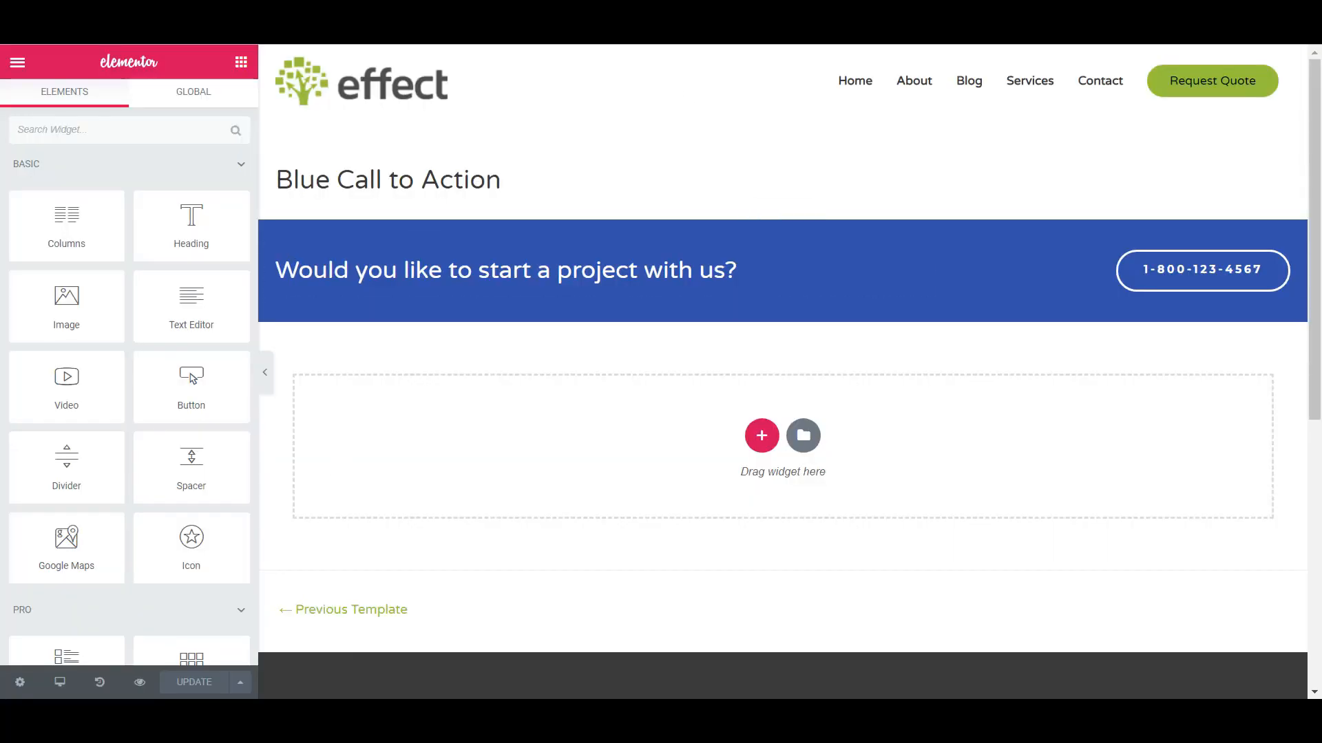
- Switch from the template editor to the WordPress admin and open Elementor's My Templates list
{"action": "left_click", "coordinate": [17, 62]}
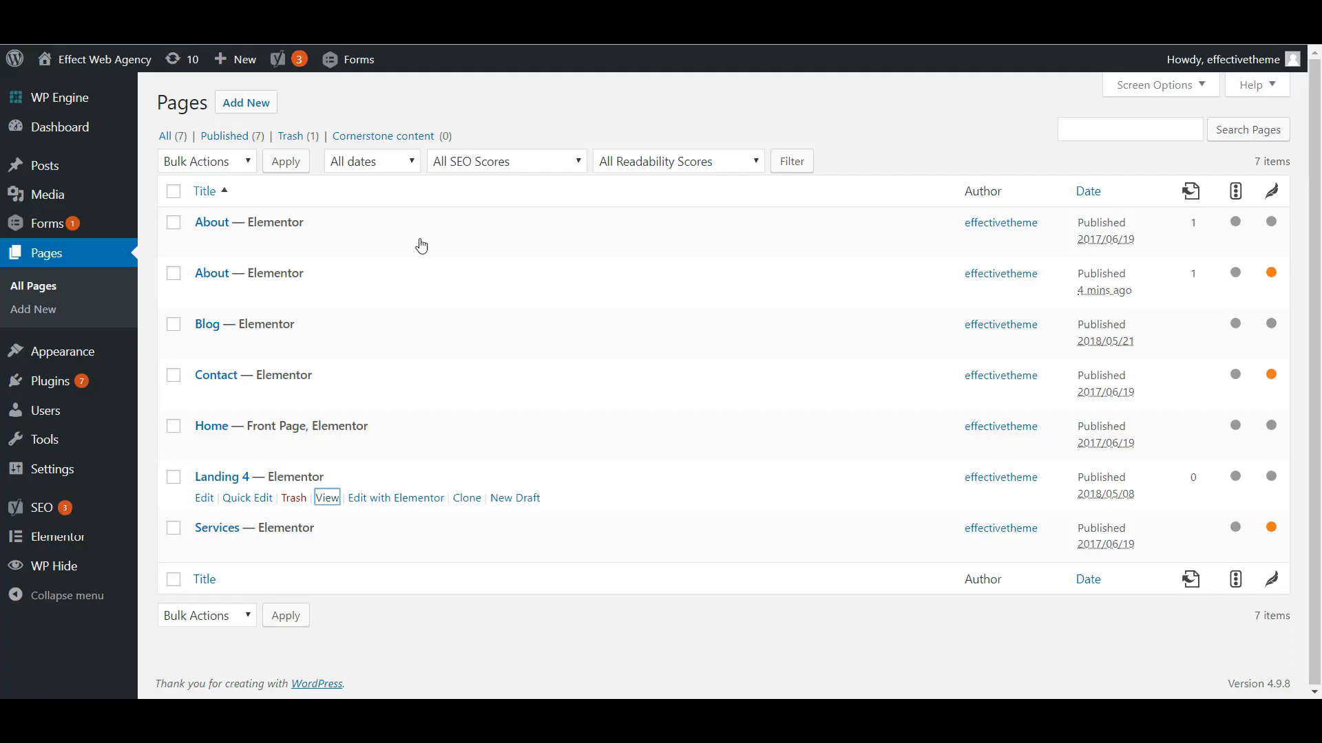
{"action": "mouse_move", "coordinate": [51, 546]}
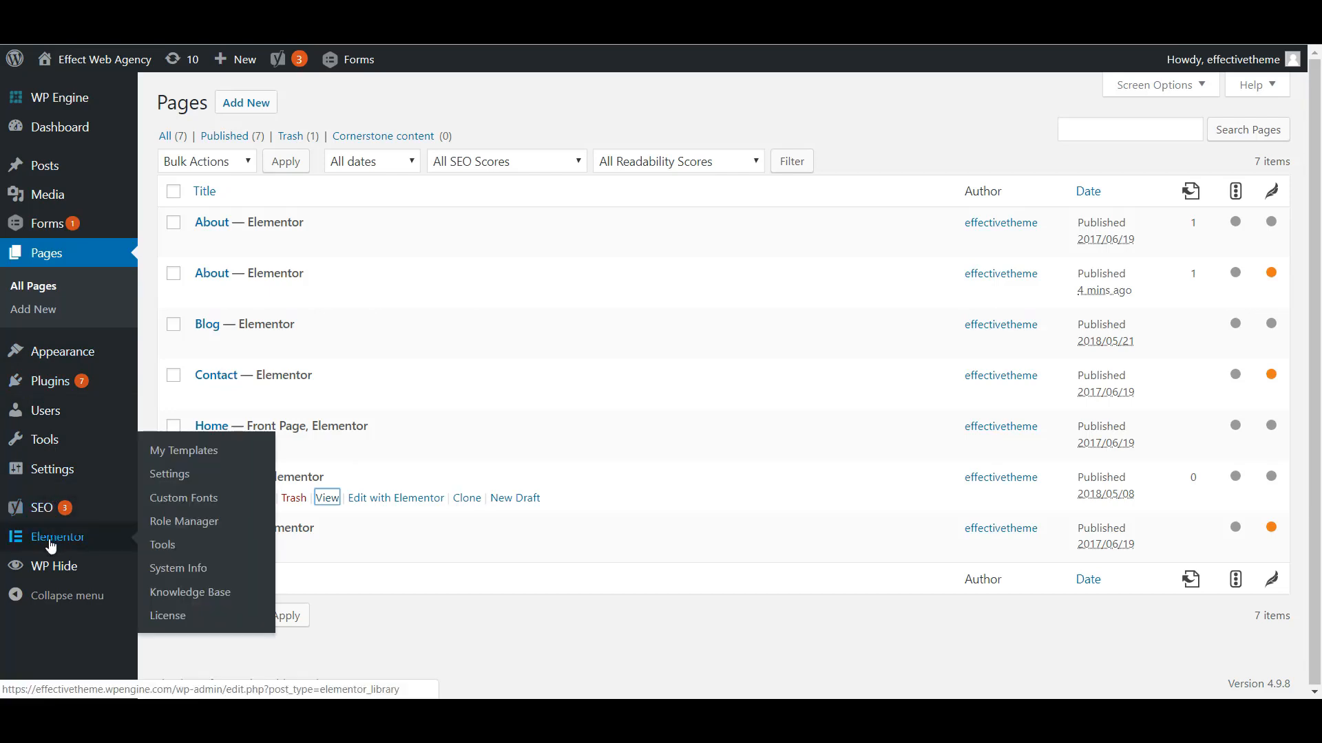
{"action": "left_click", "coordinate": [197, 455]}
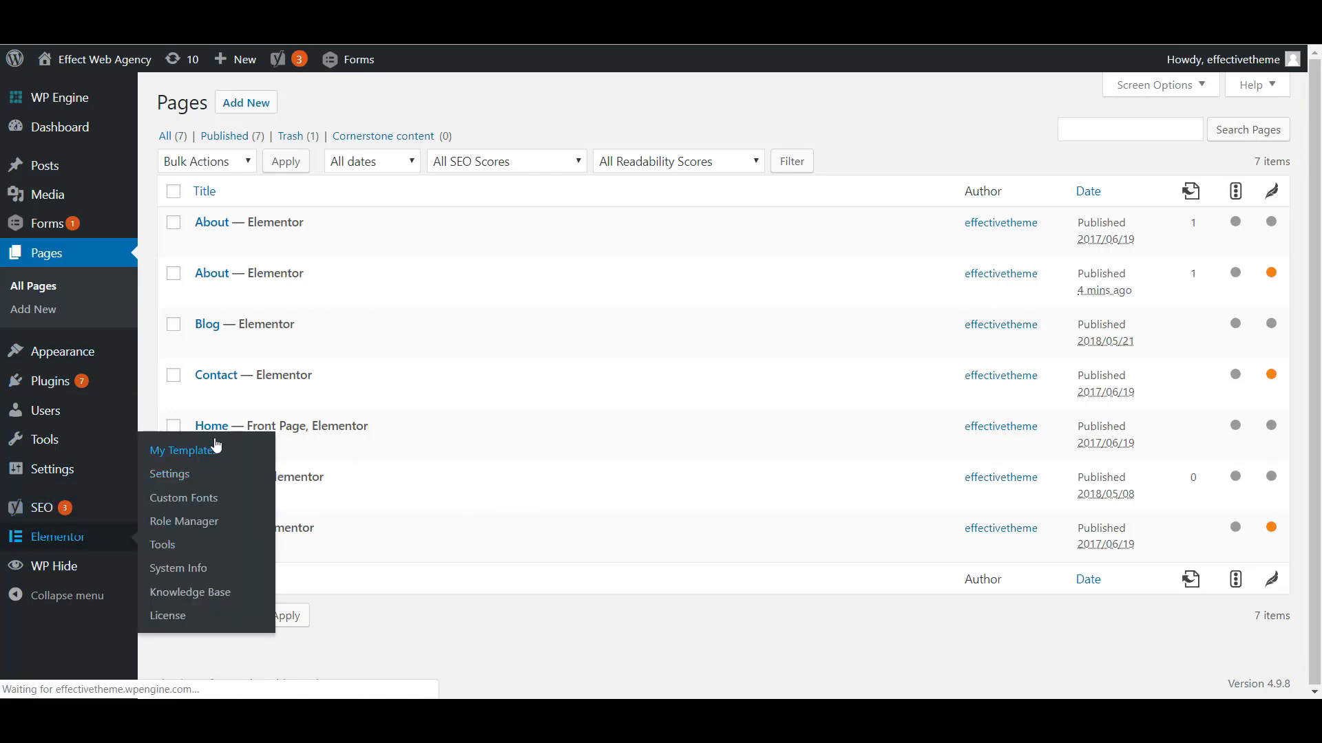